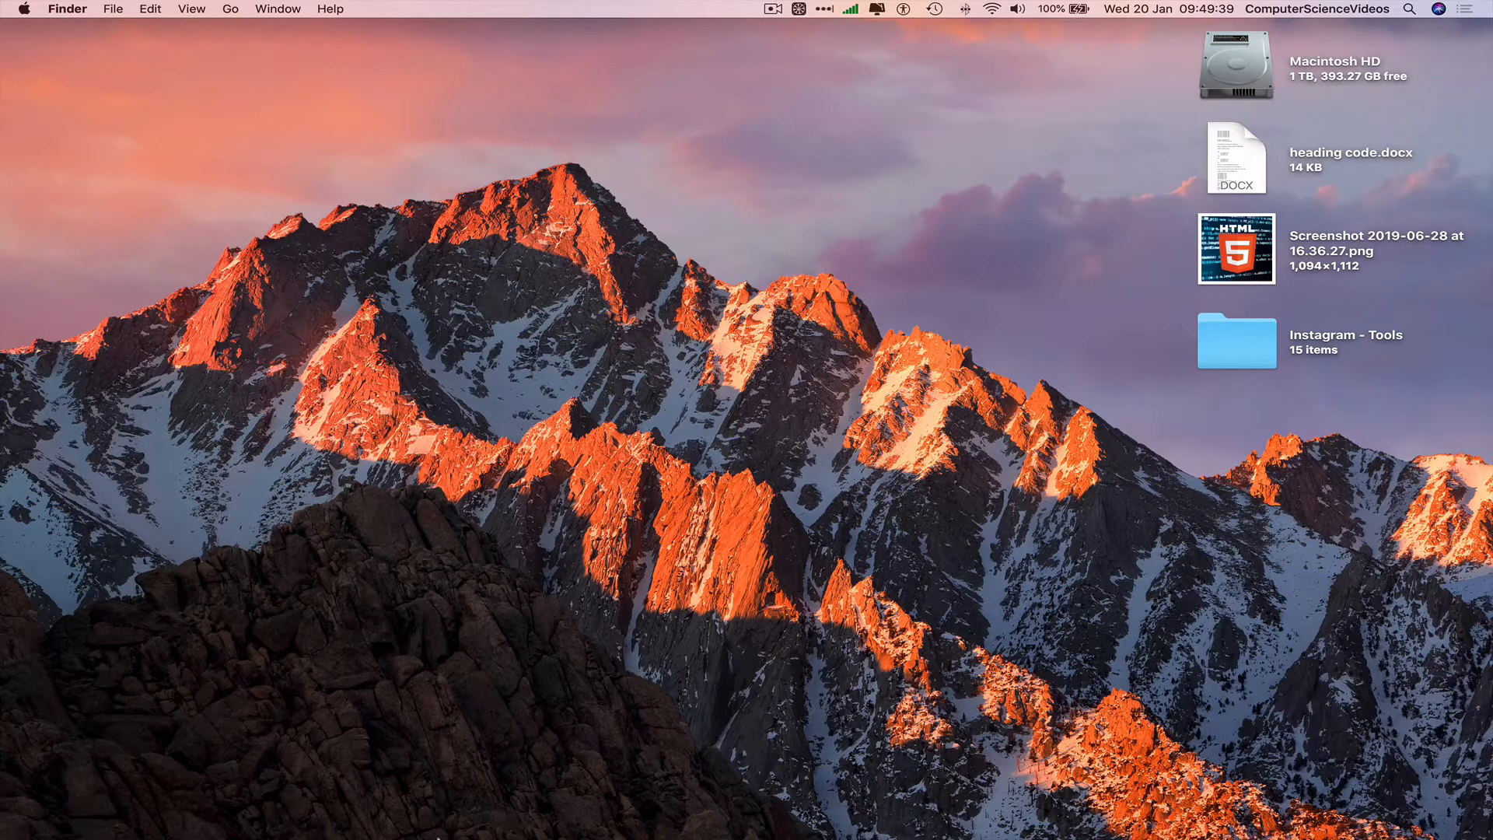
# Open Google Chrome from the Web Browsing app group and go to office.com
pyautogui.click(172, 830)
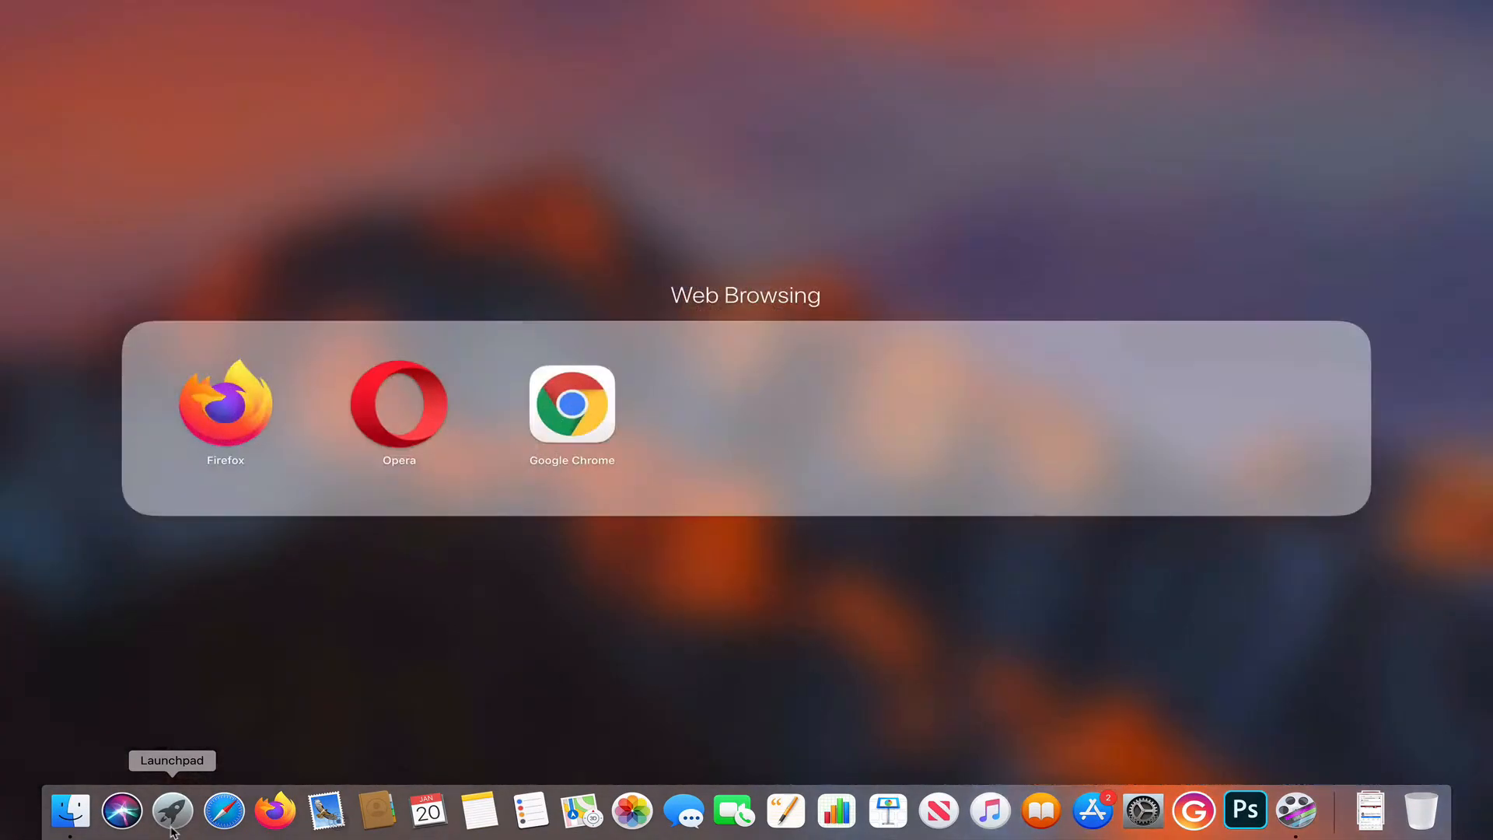
pyautogui.click(542, 397)
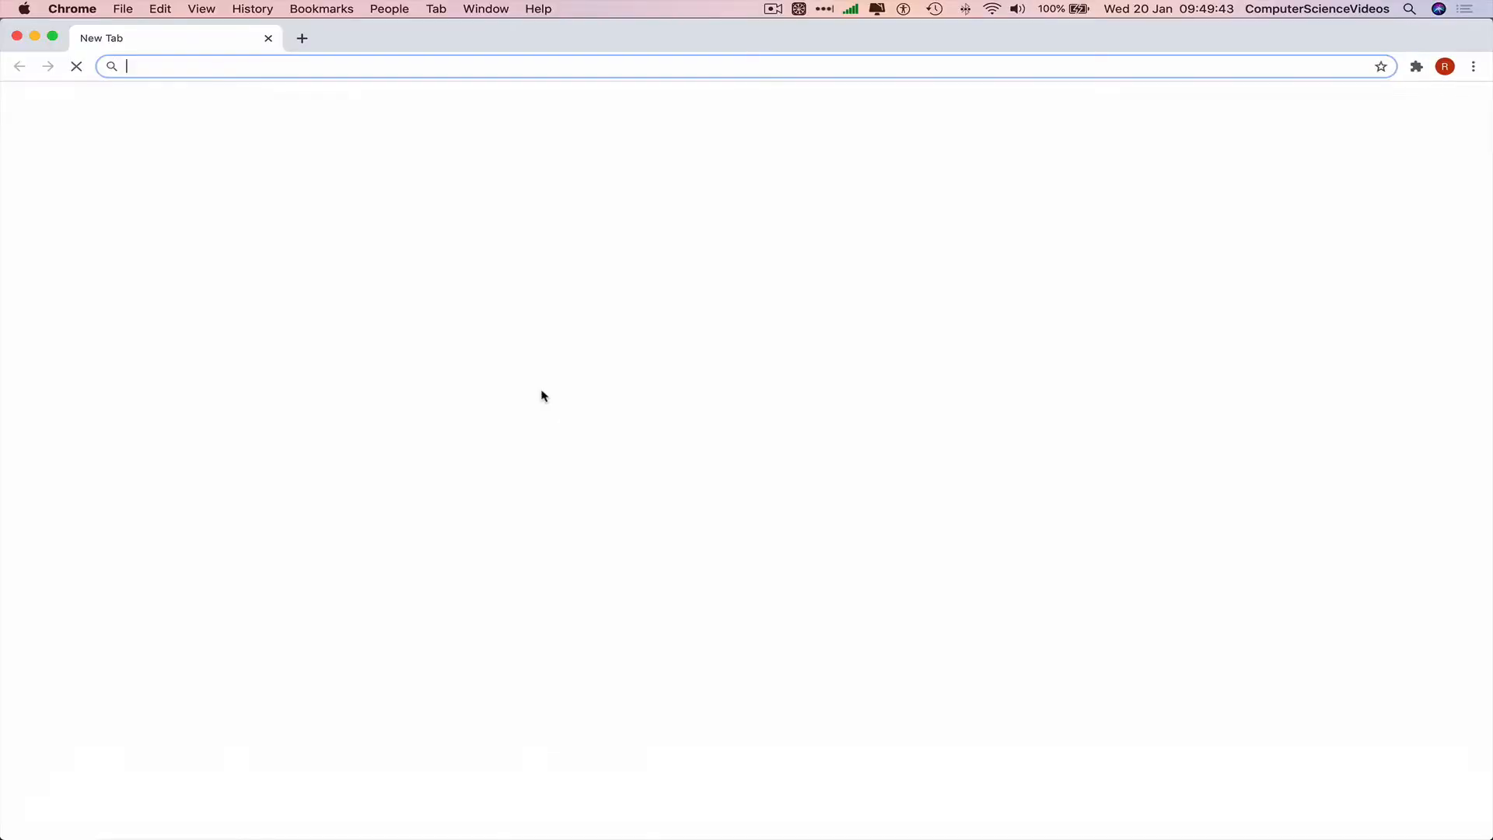
pyautogui.write('office.com')
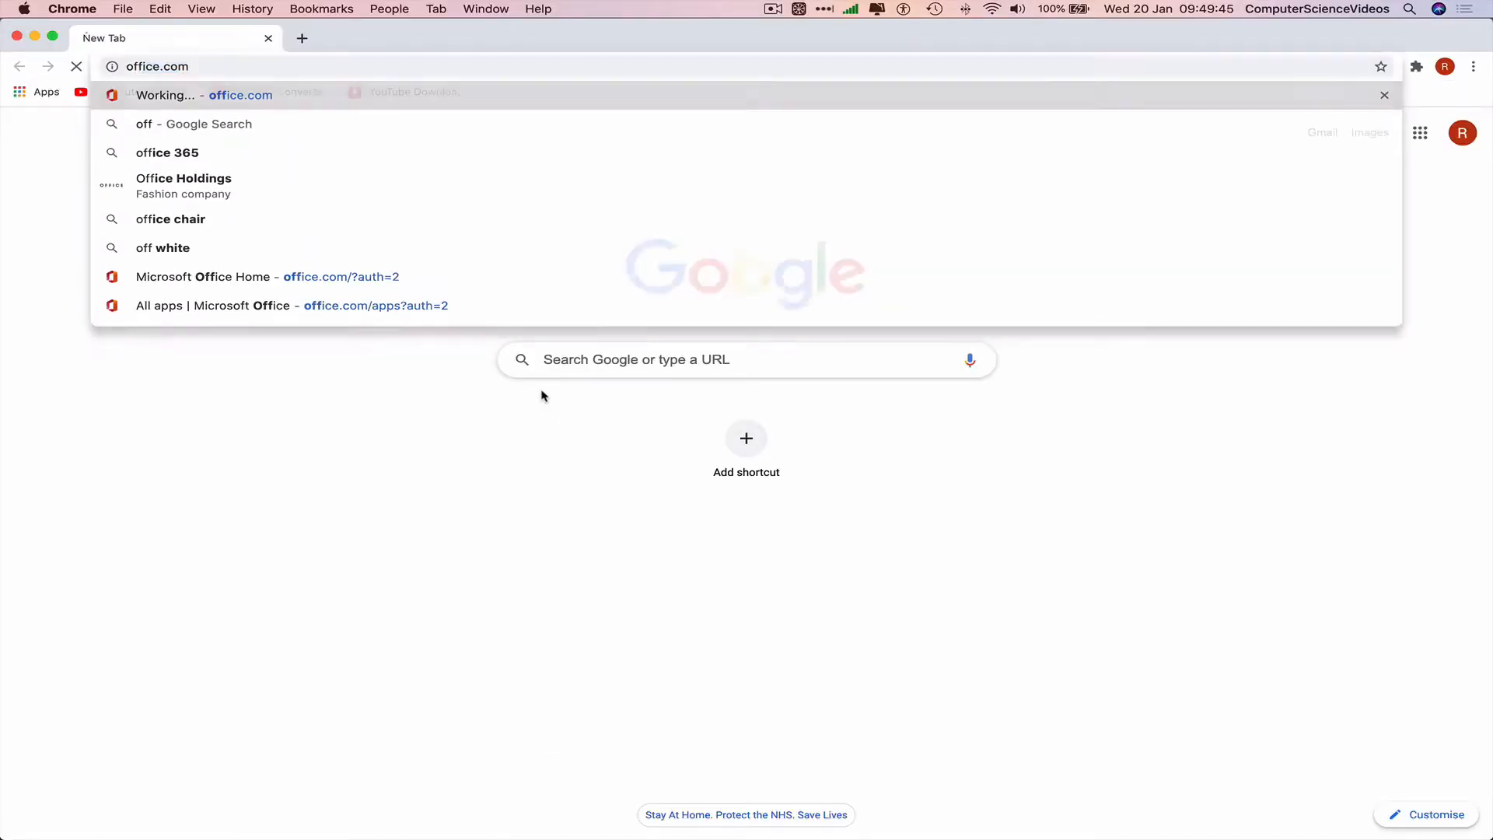
pyautogui.press('Return')
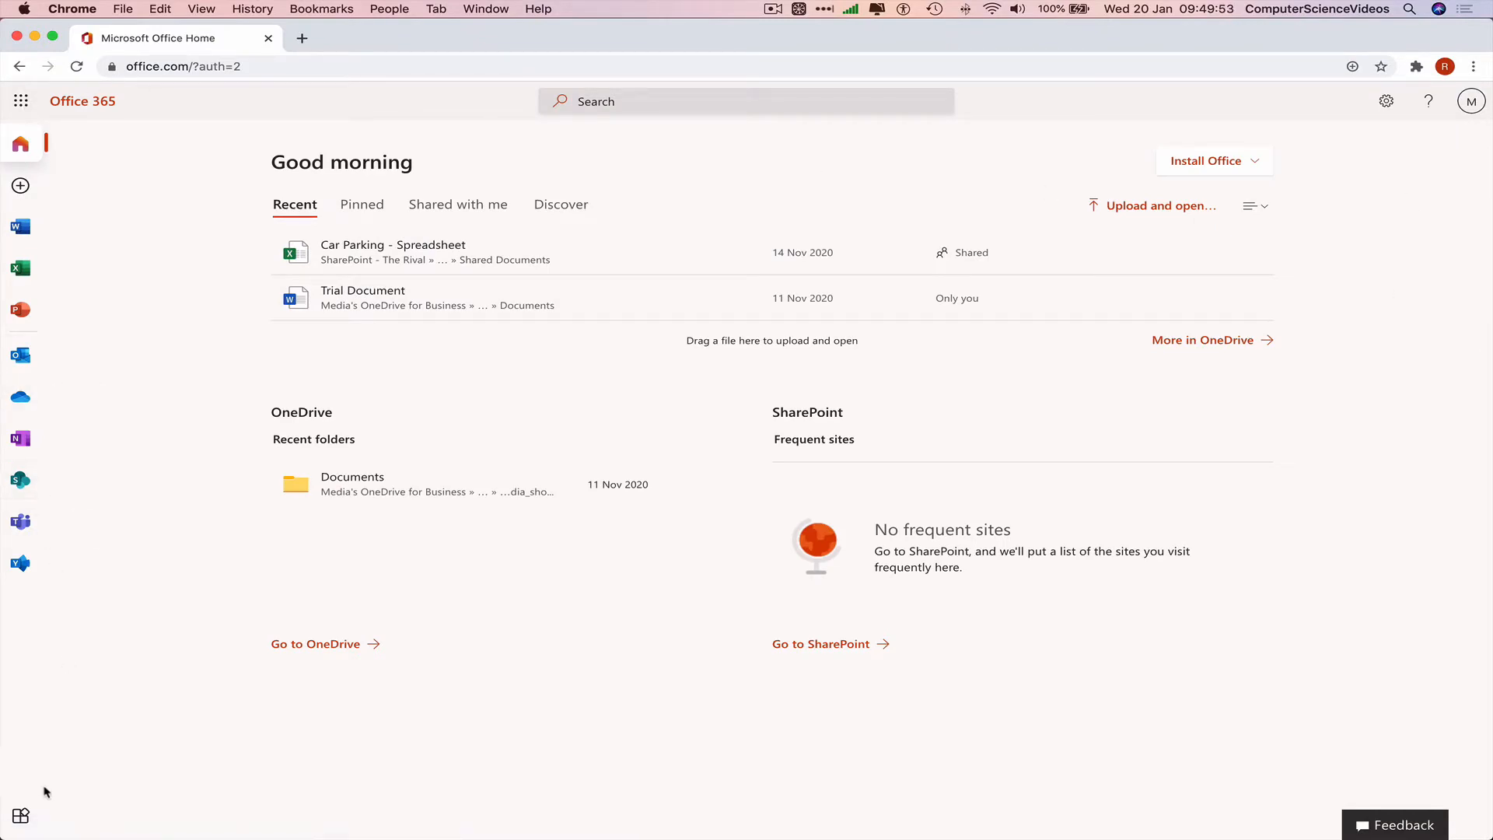
# Launch Teams from the full list of Office apps, and dismiss its desktop app download banner and desktop notifications prompt
pyautogui.click(20, 813)
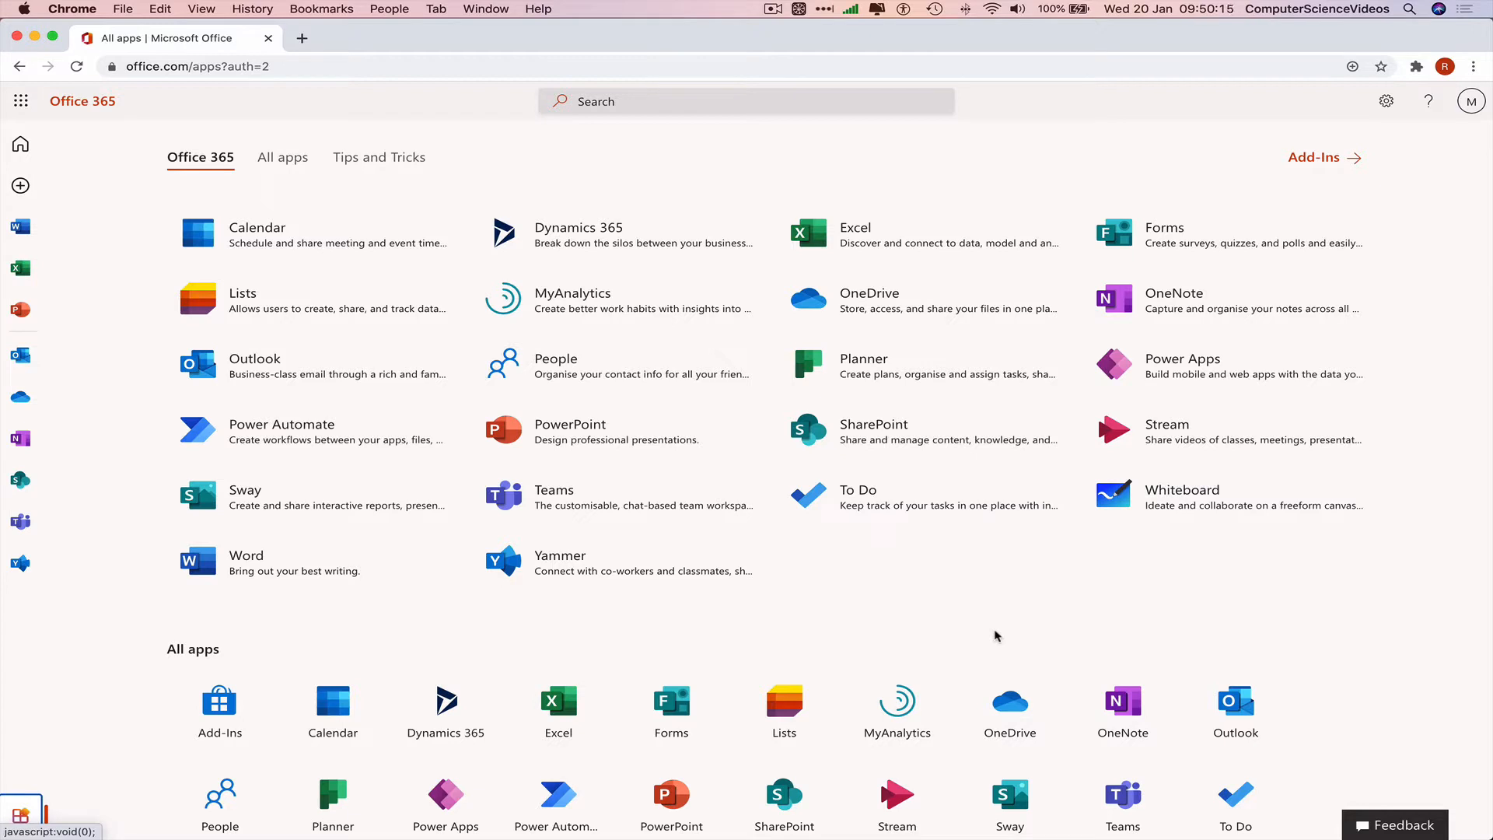
pyautogui.click(569, 515)
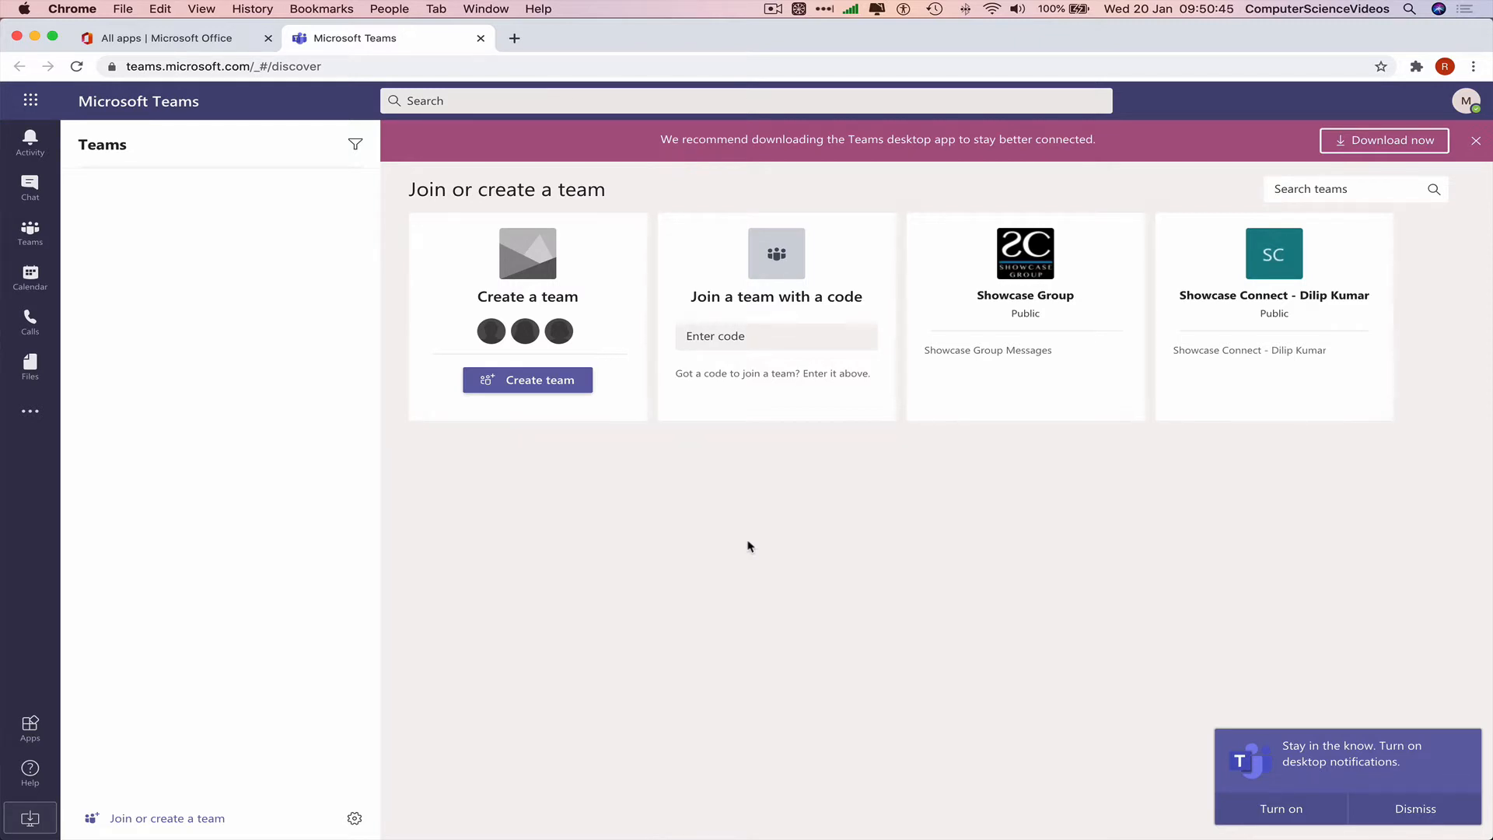
pyautogui.click(1476, 141)
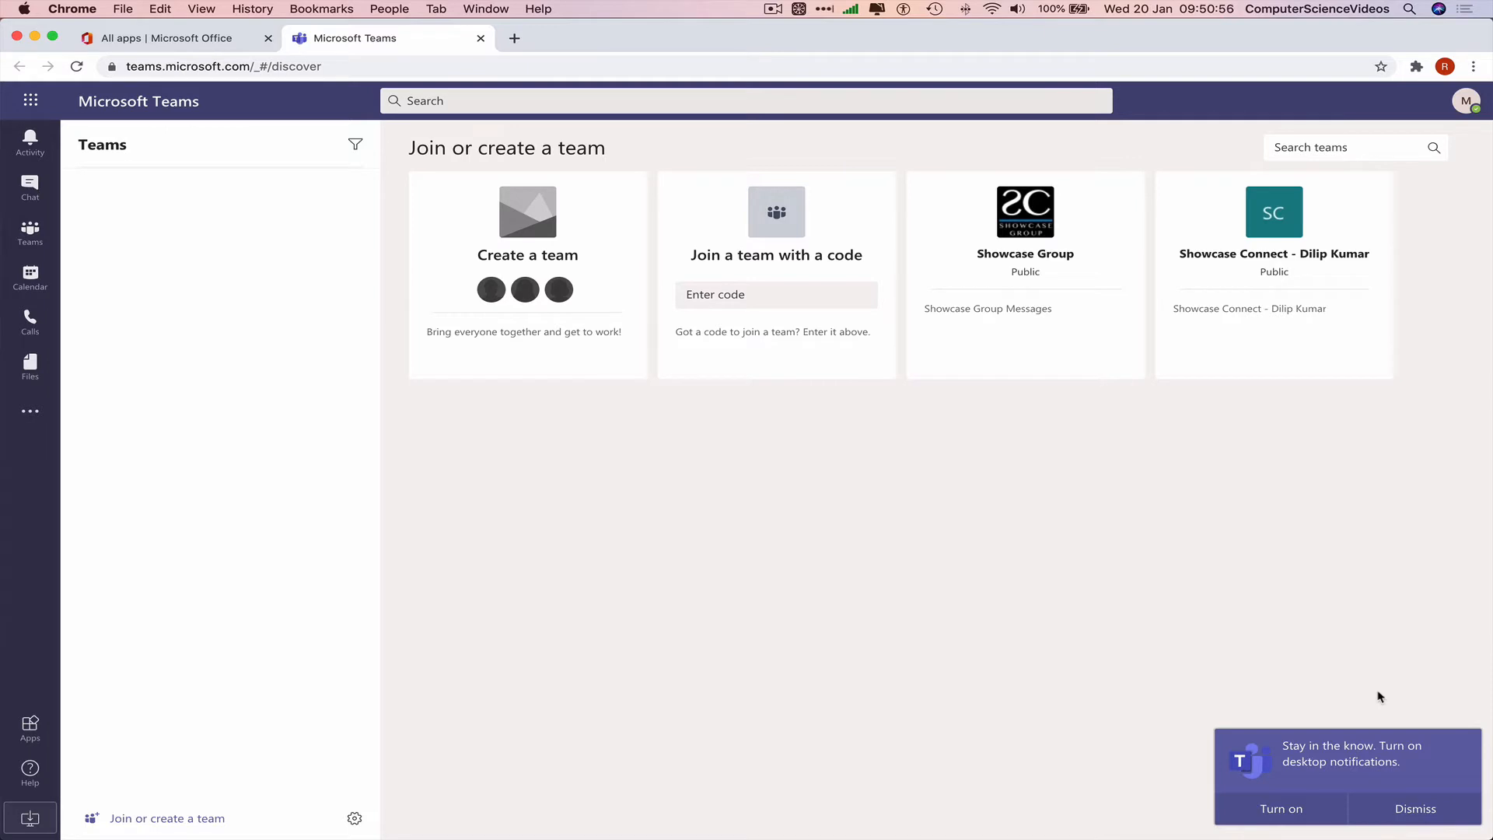
pyautogui.click(1440, 812)
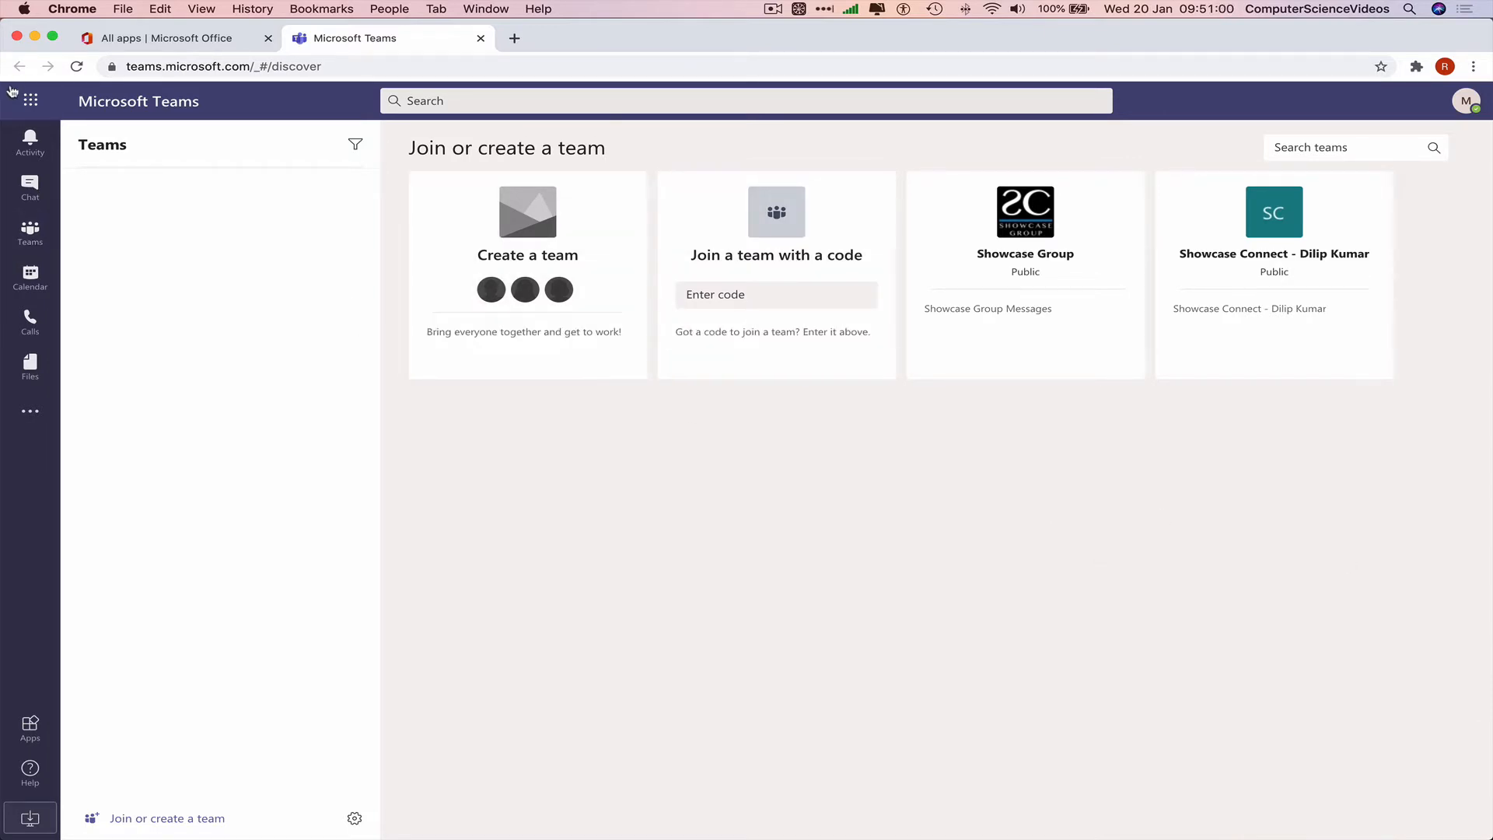
# Look through the Activity, Chat, Teams, Calendar, Calls, Files, additional apps, Apps and Help sections of Teams
pyautogui.click(32, 143)
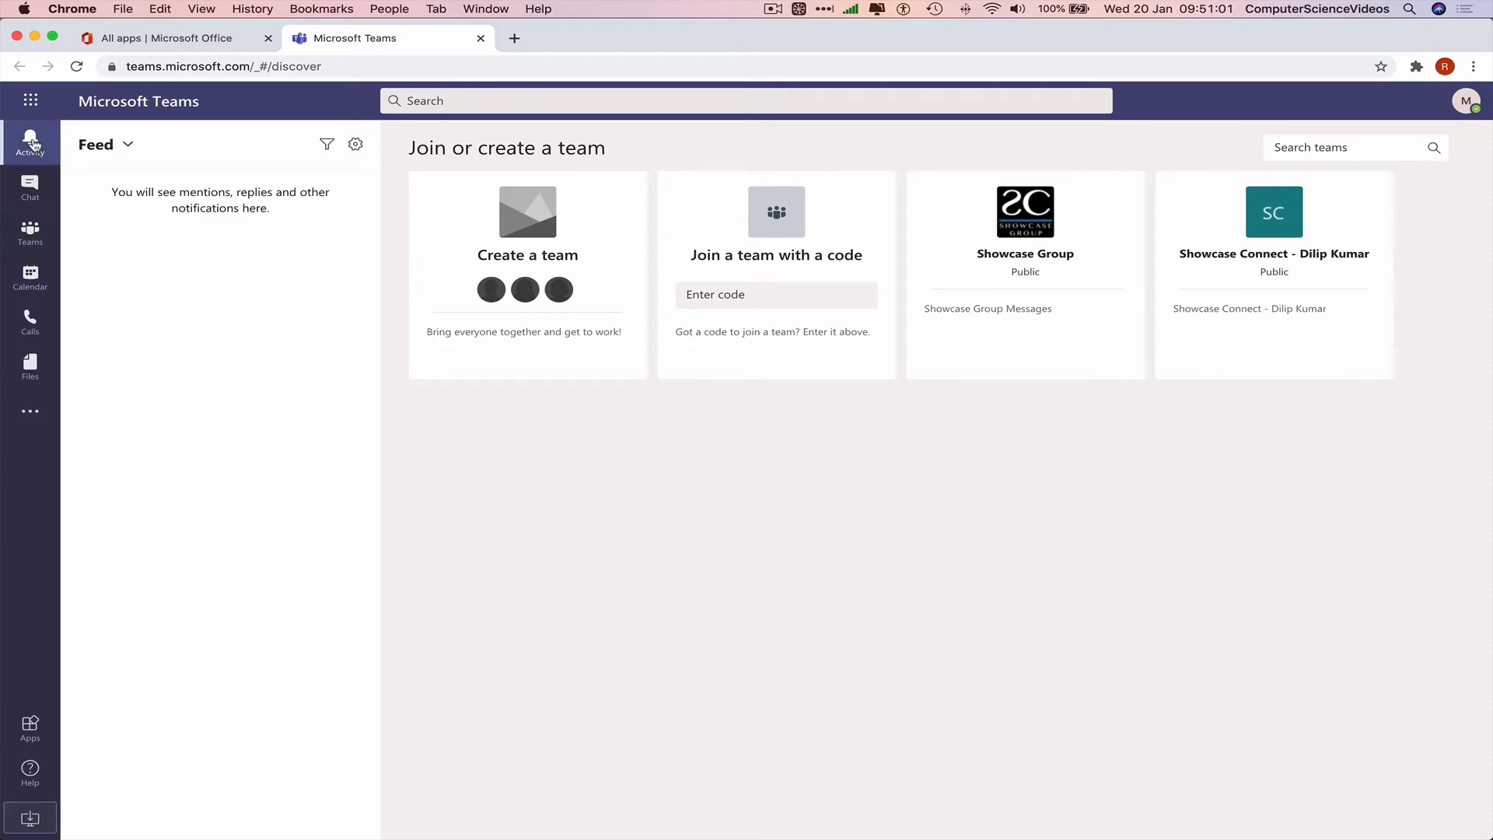
pyautogui.click(32, 185)
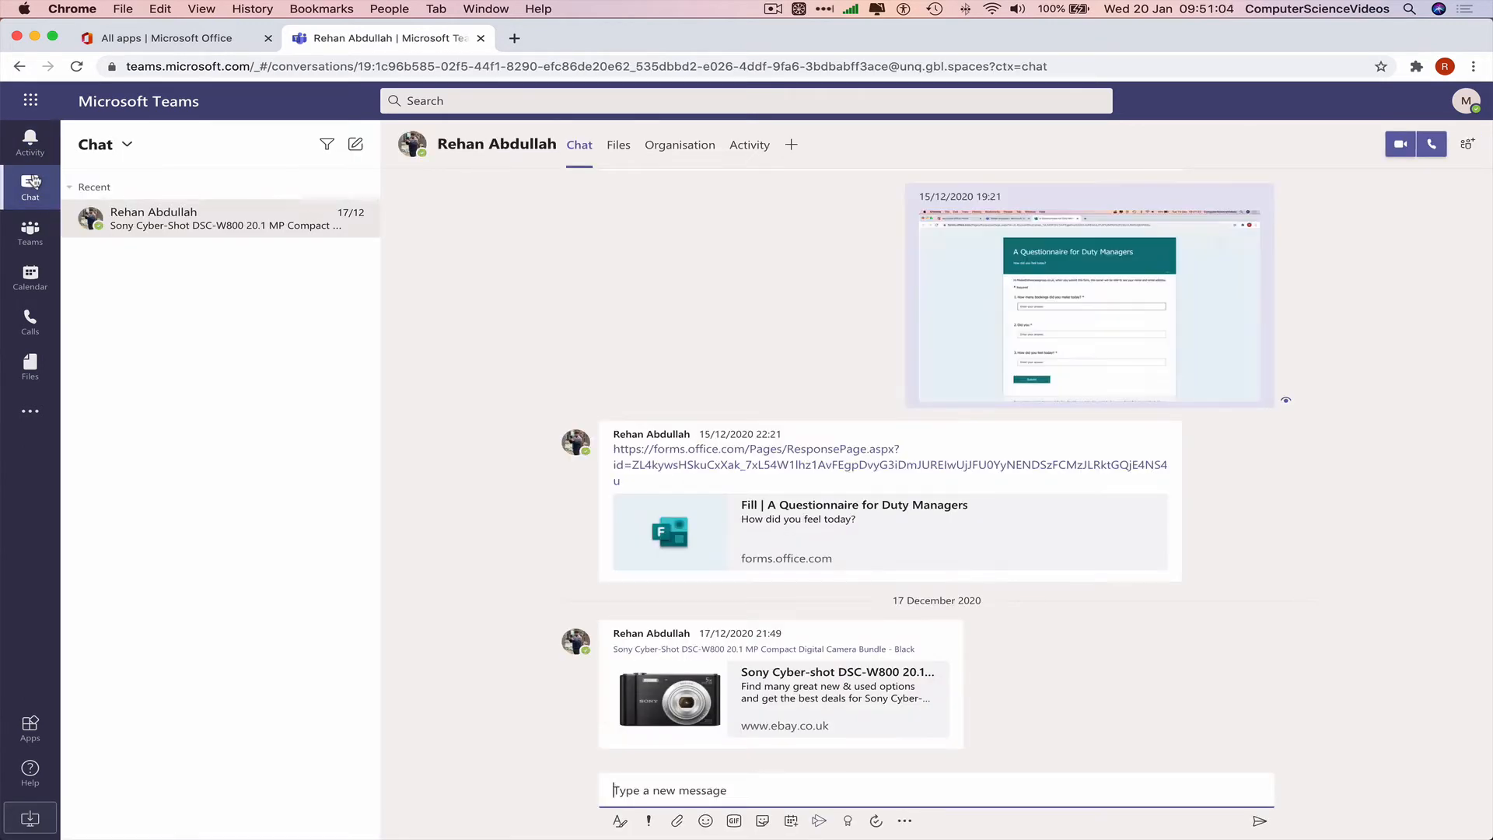
pyautogui.click(31, 233)
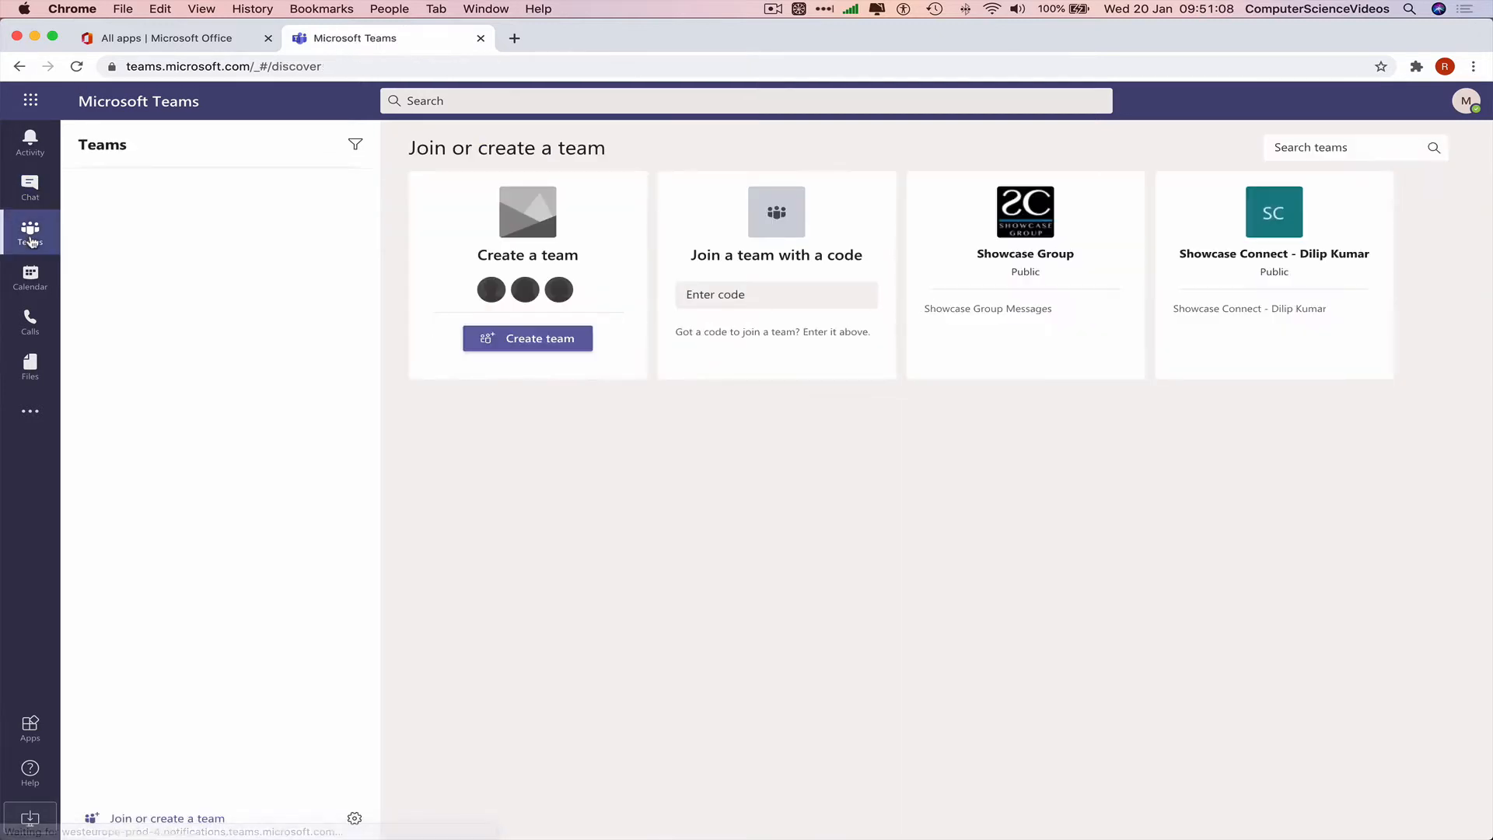
pyautogui.click(30, 274)
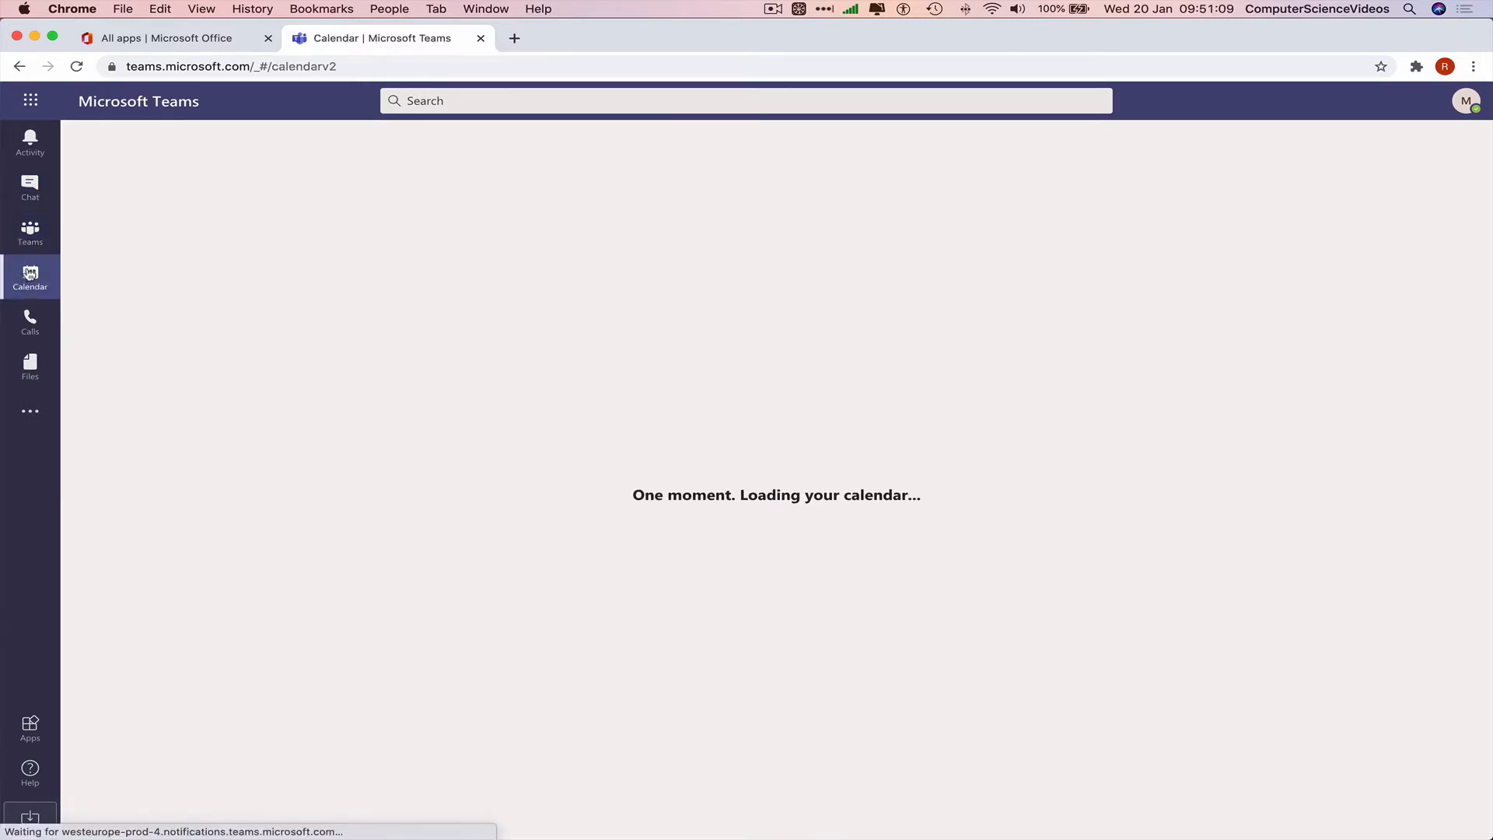
pyautogui.click(29, 319)
pyautogui.click(28, 359)
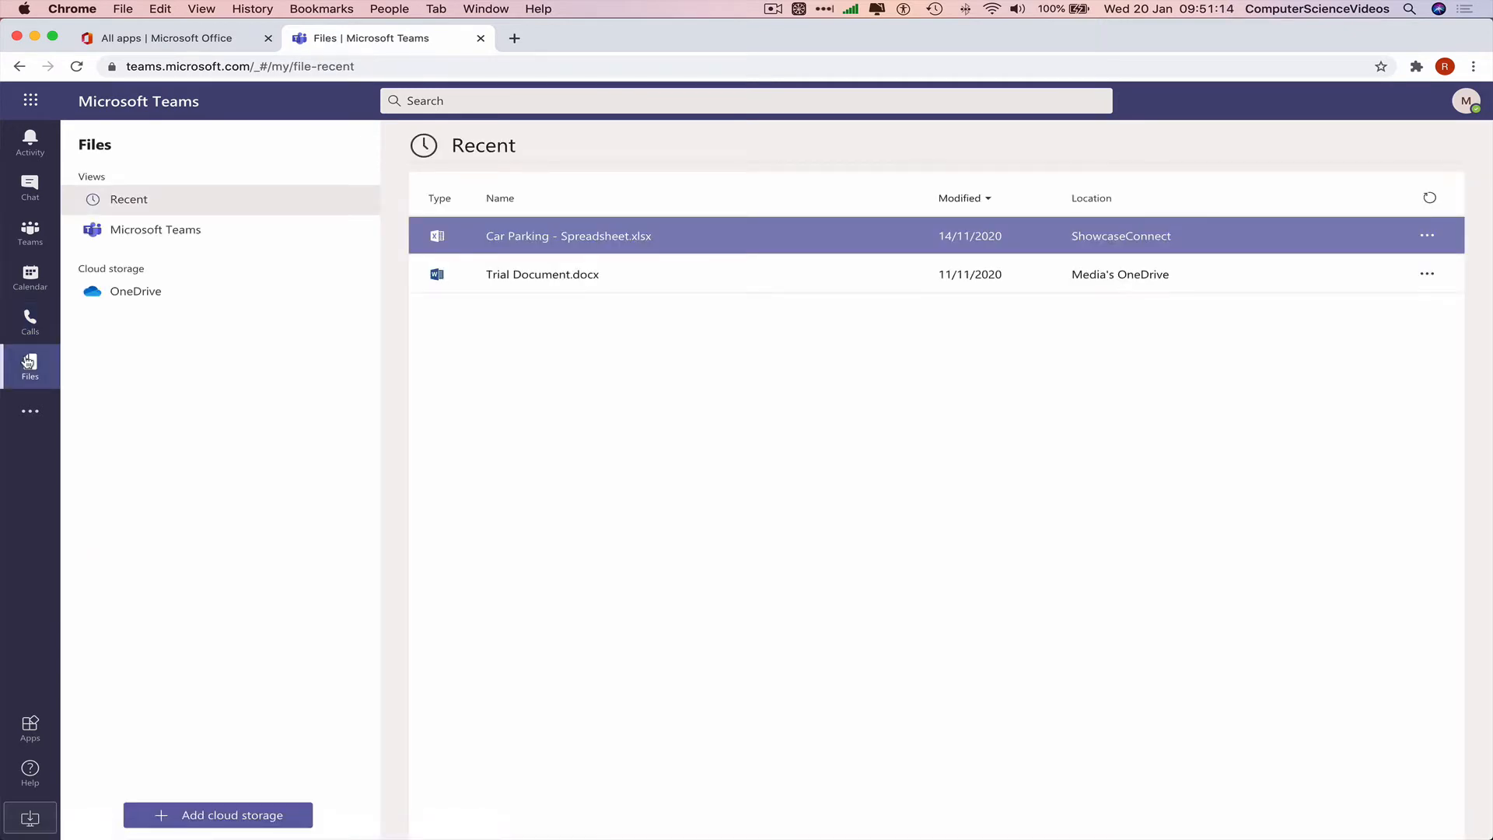
pyautogui.click(31, 414)
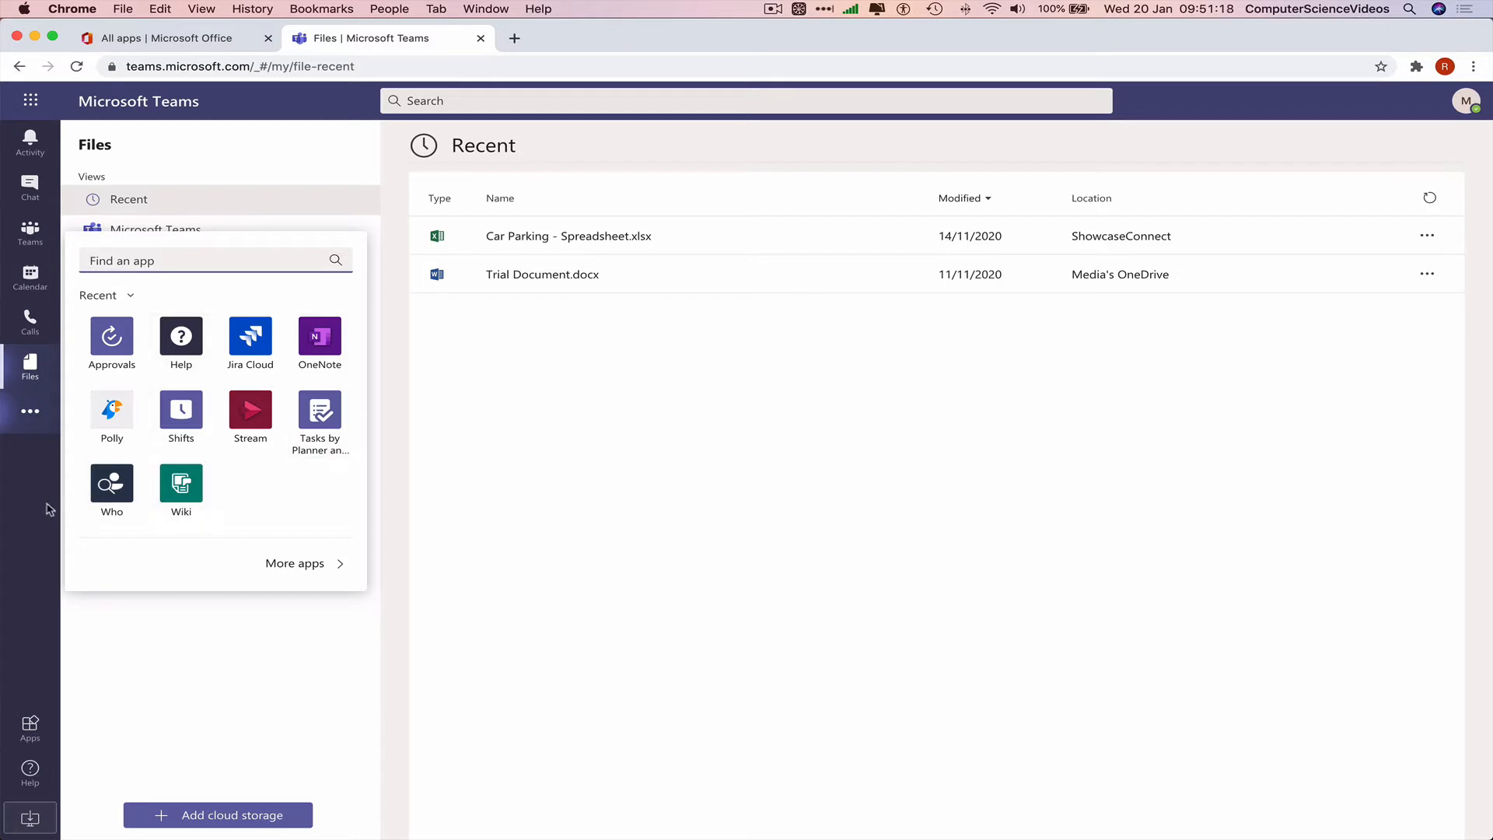
pyautogui.click(30, 728)
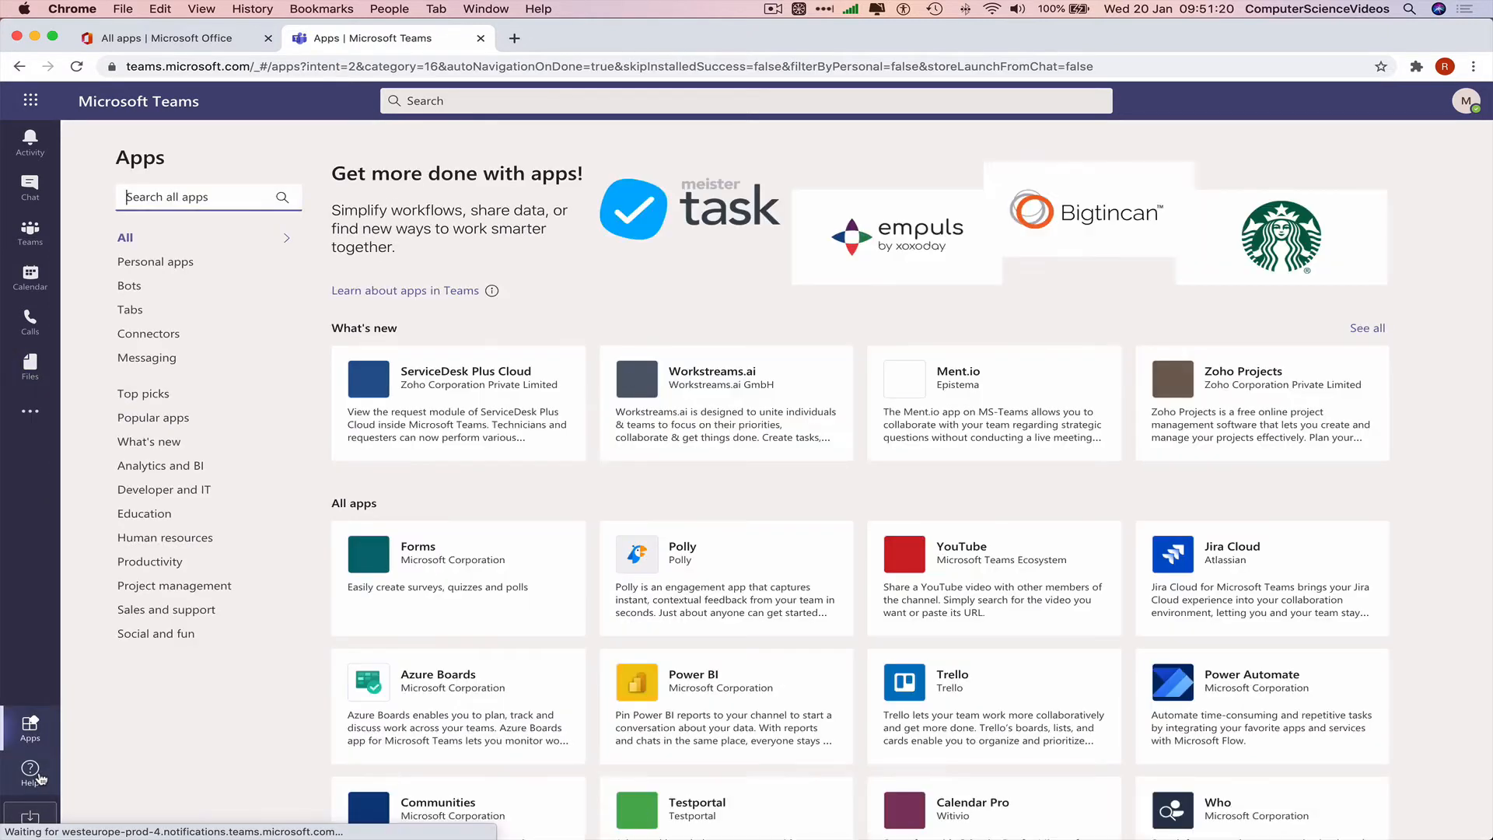
pyautogui.click(35, 774)
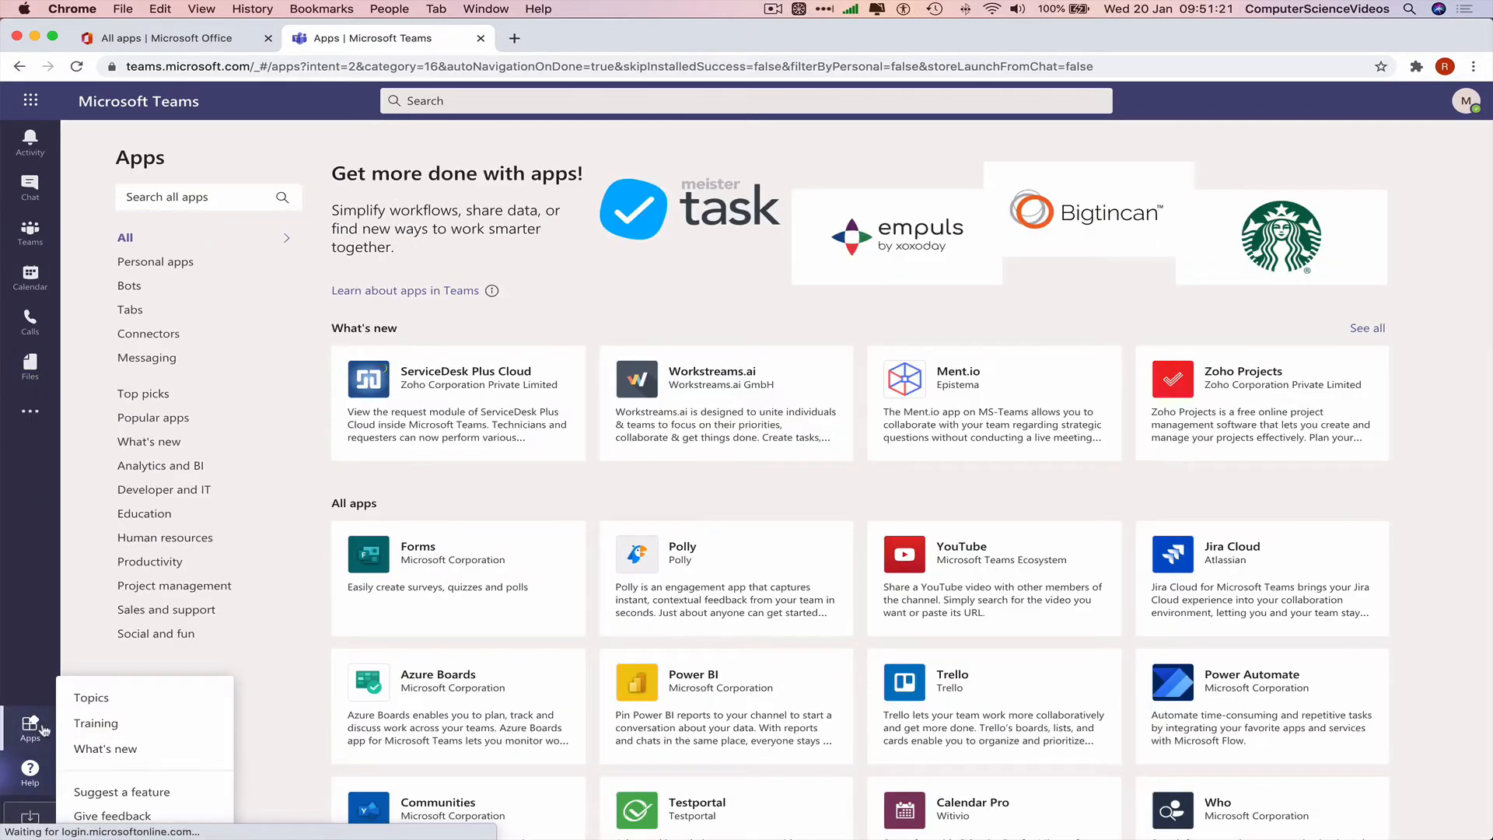
pyautogui.click(31, 816)
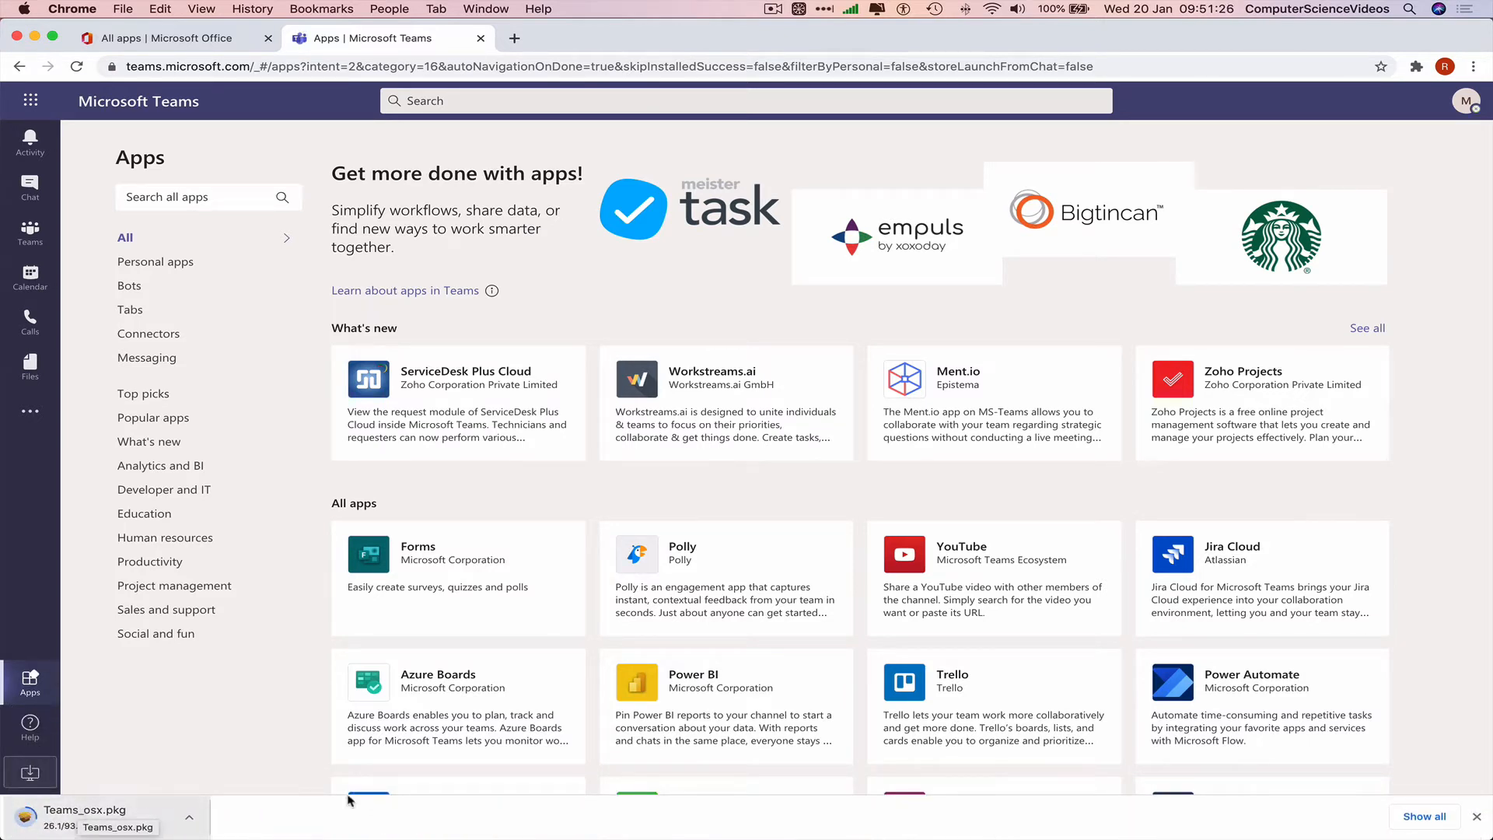
pyautogui.click(189, 817)
pyautogui.click(228, 826)
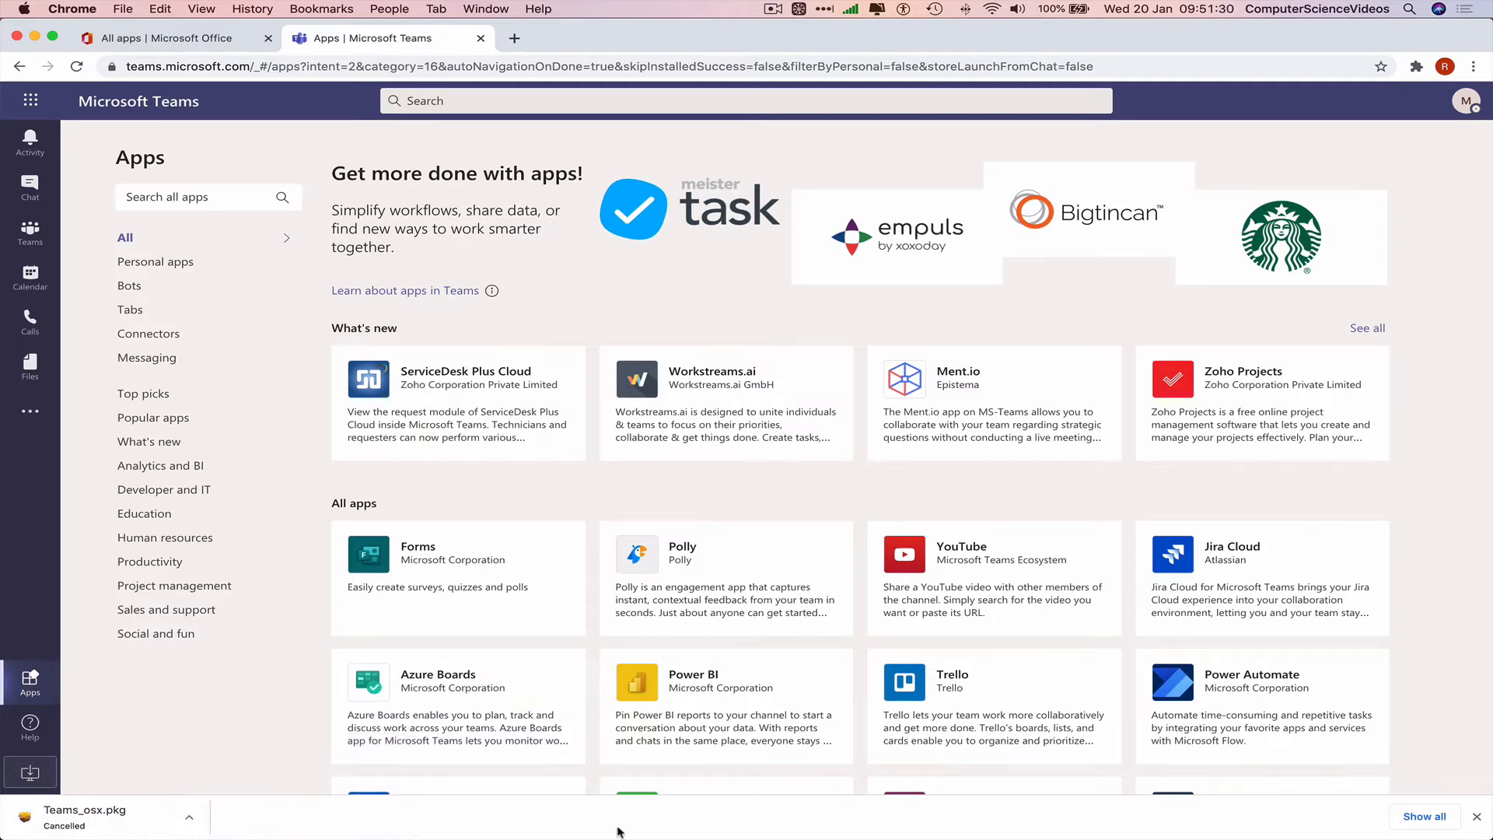
pyautogui.click(1477, 817)
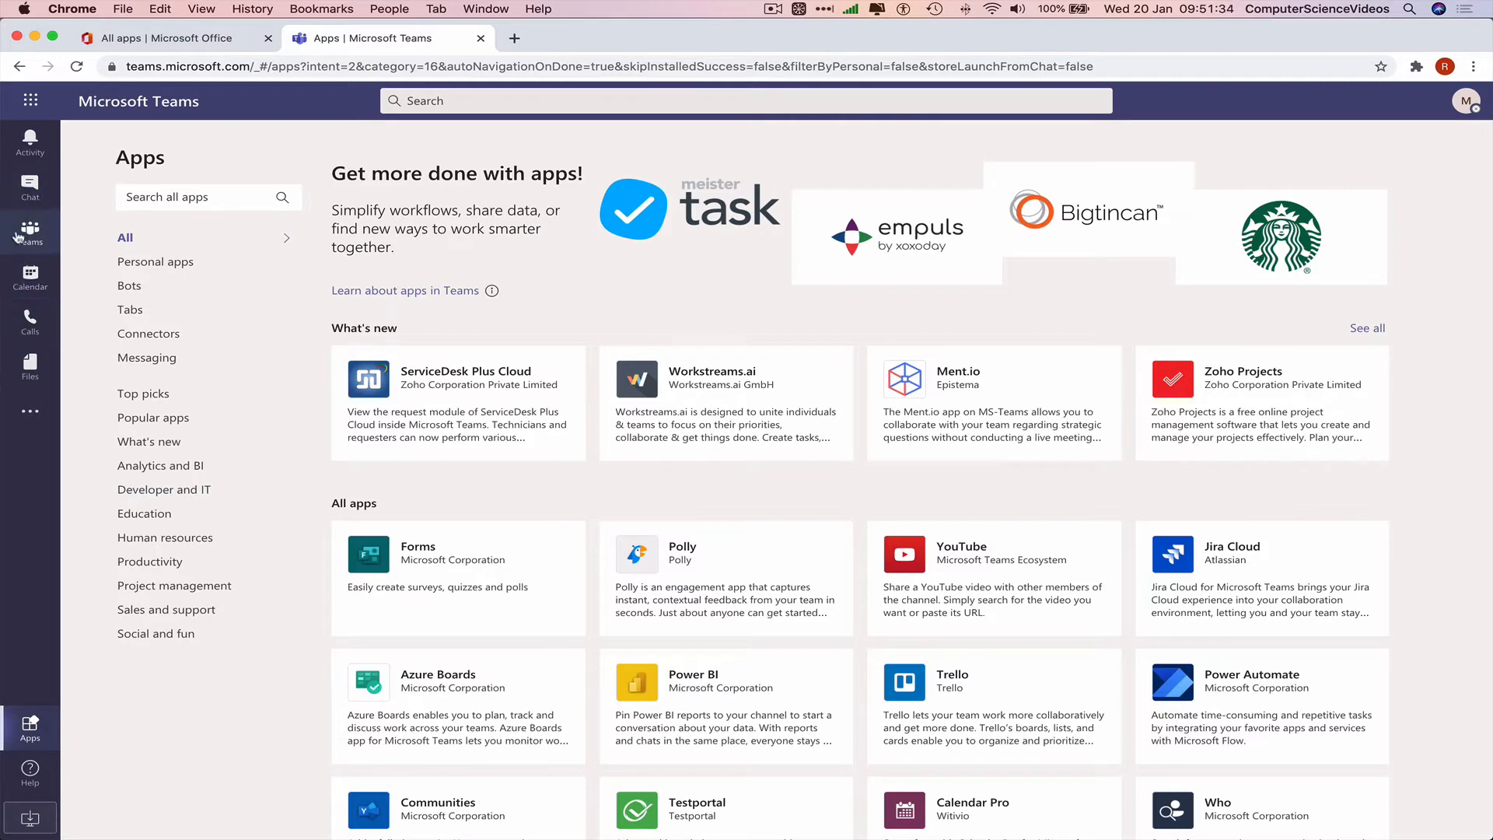
# Create a private team from scratch named "MEDIA - Trial"
pyautogui.click(18, 235)
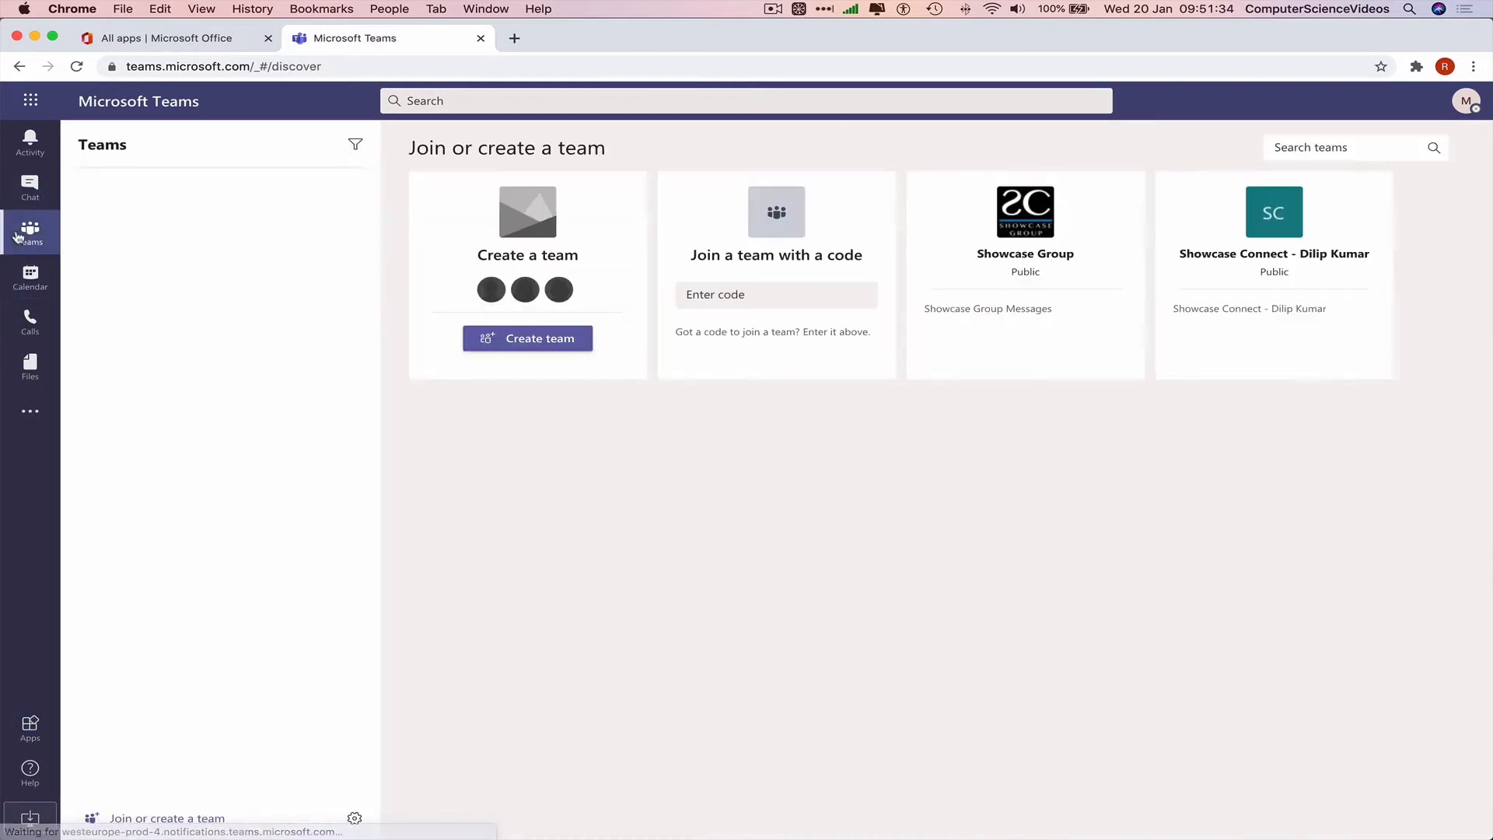
pyautogui.click(568, 352)
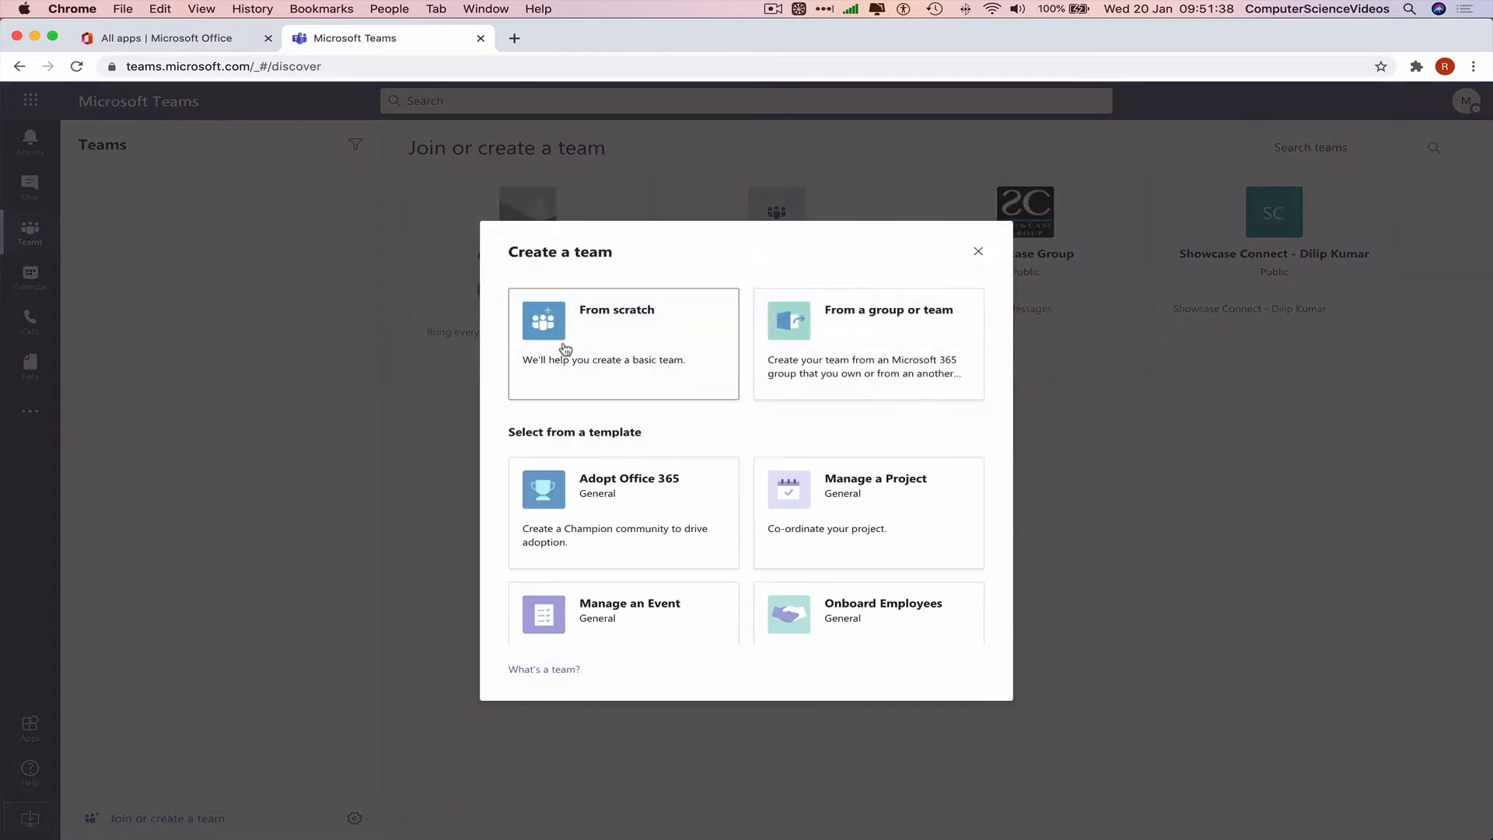
pyautogui.click(643, 325)
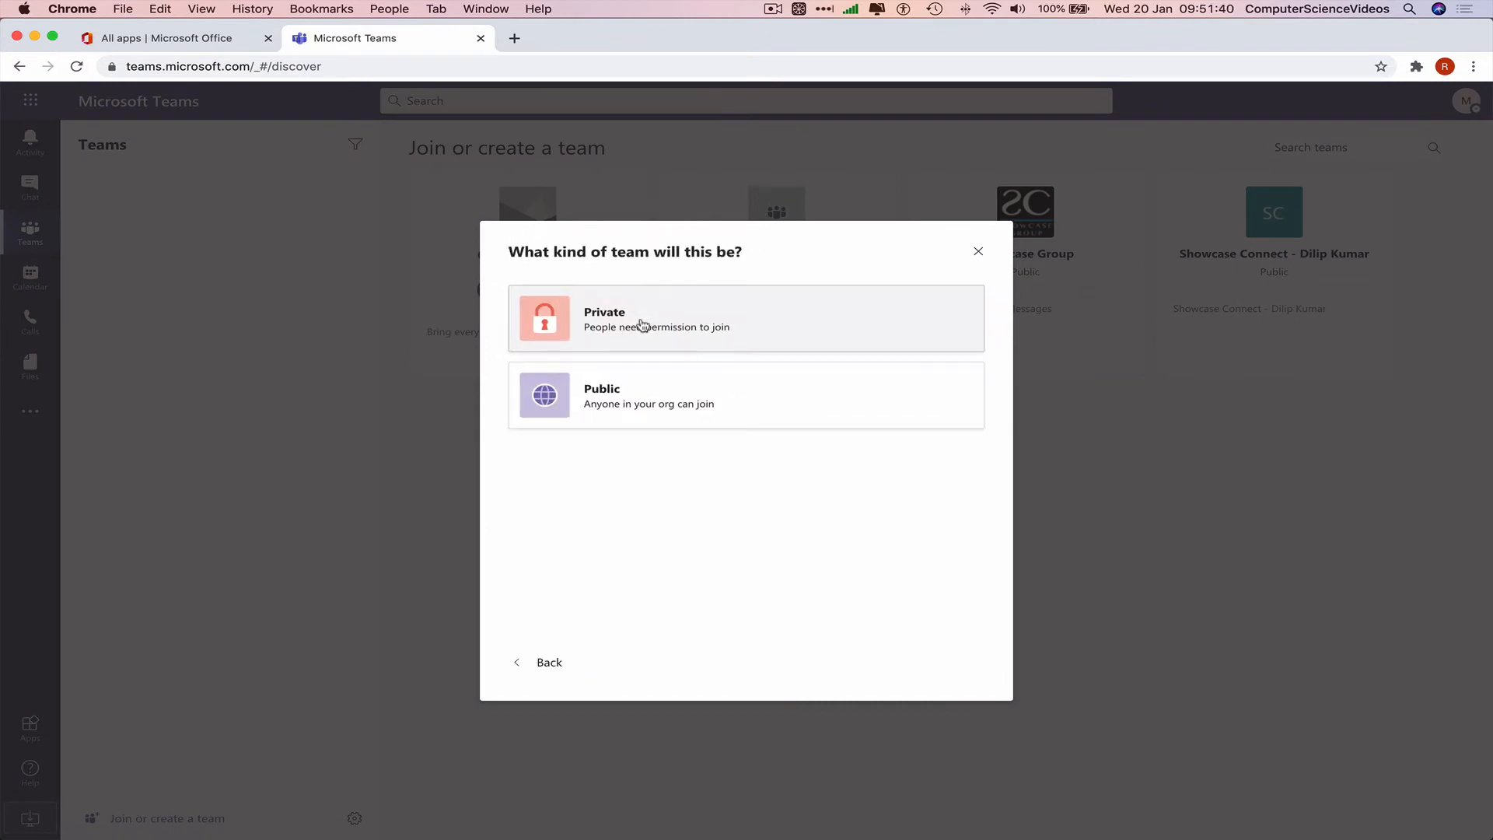
pyautogui.click(674, 316)
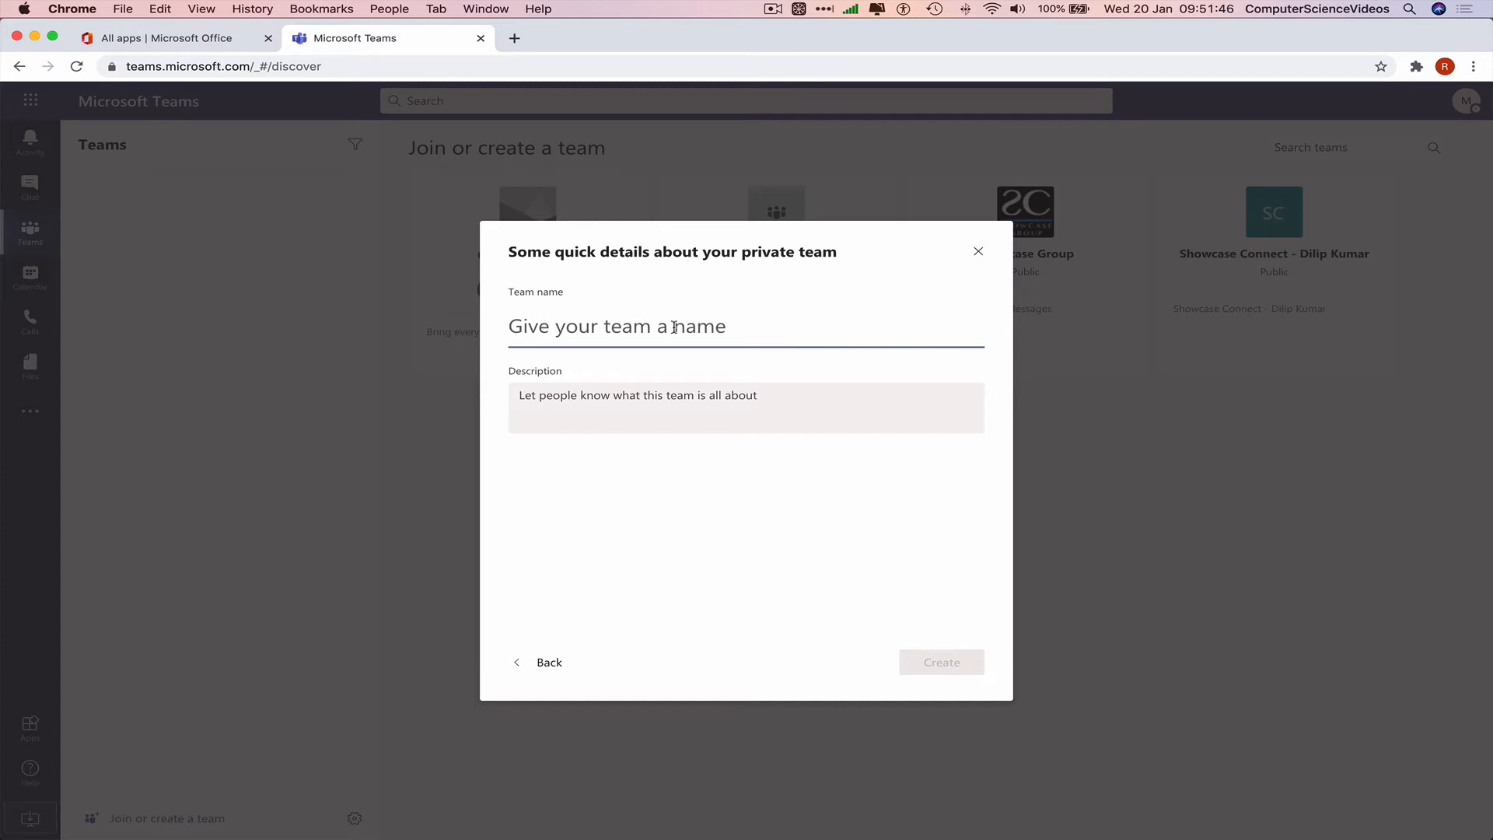
pyautogui.write('MEDIA ')
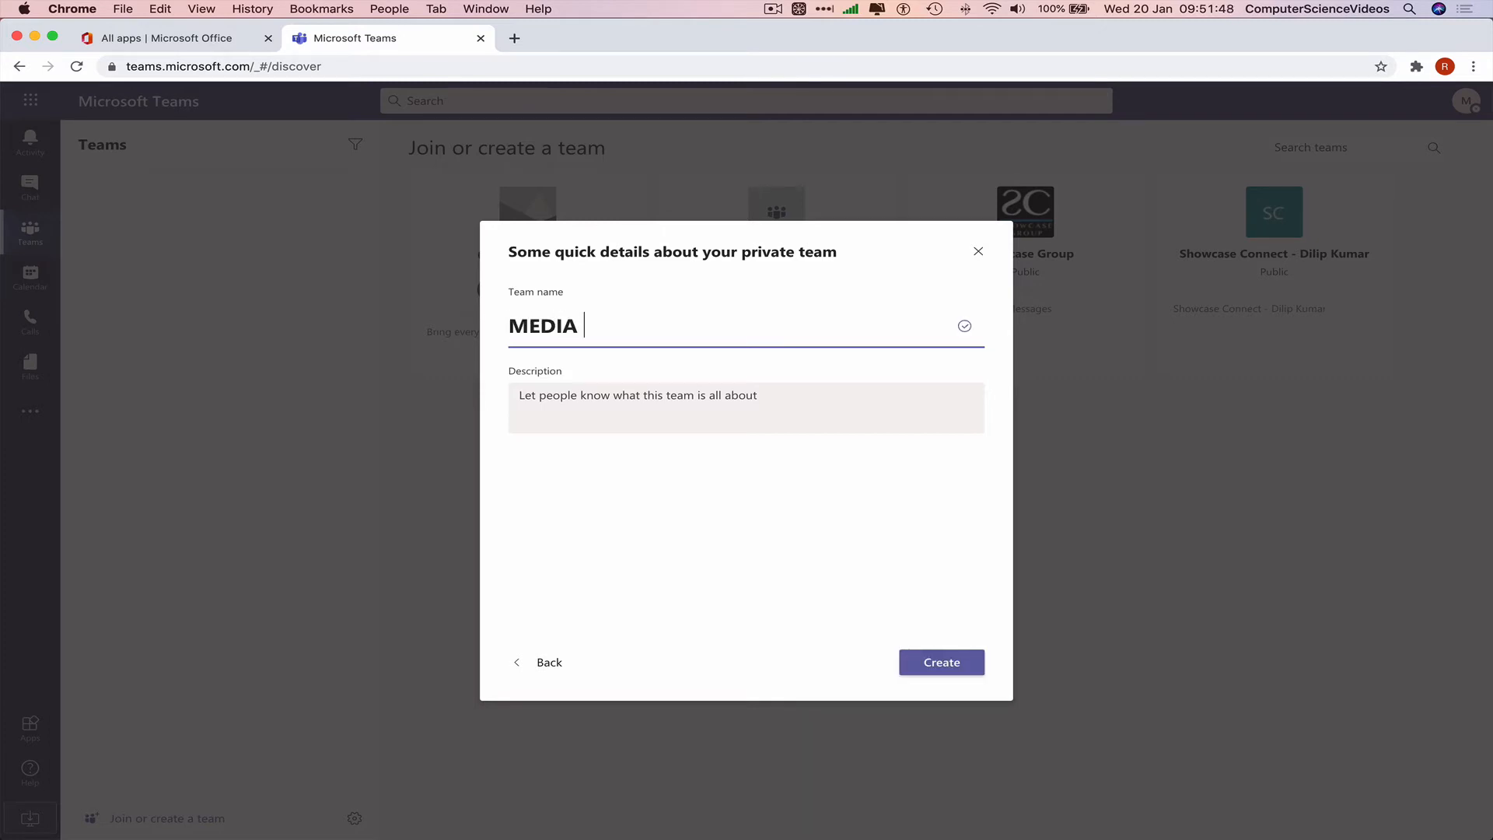
pyautogui.write('- Trial')
pyautogui.click(932, 671)
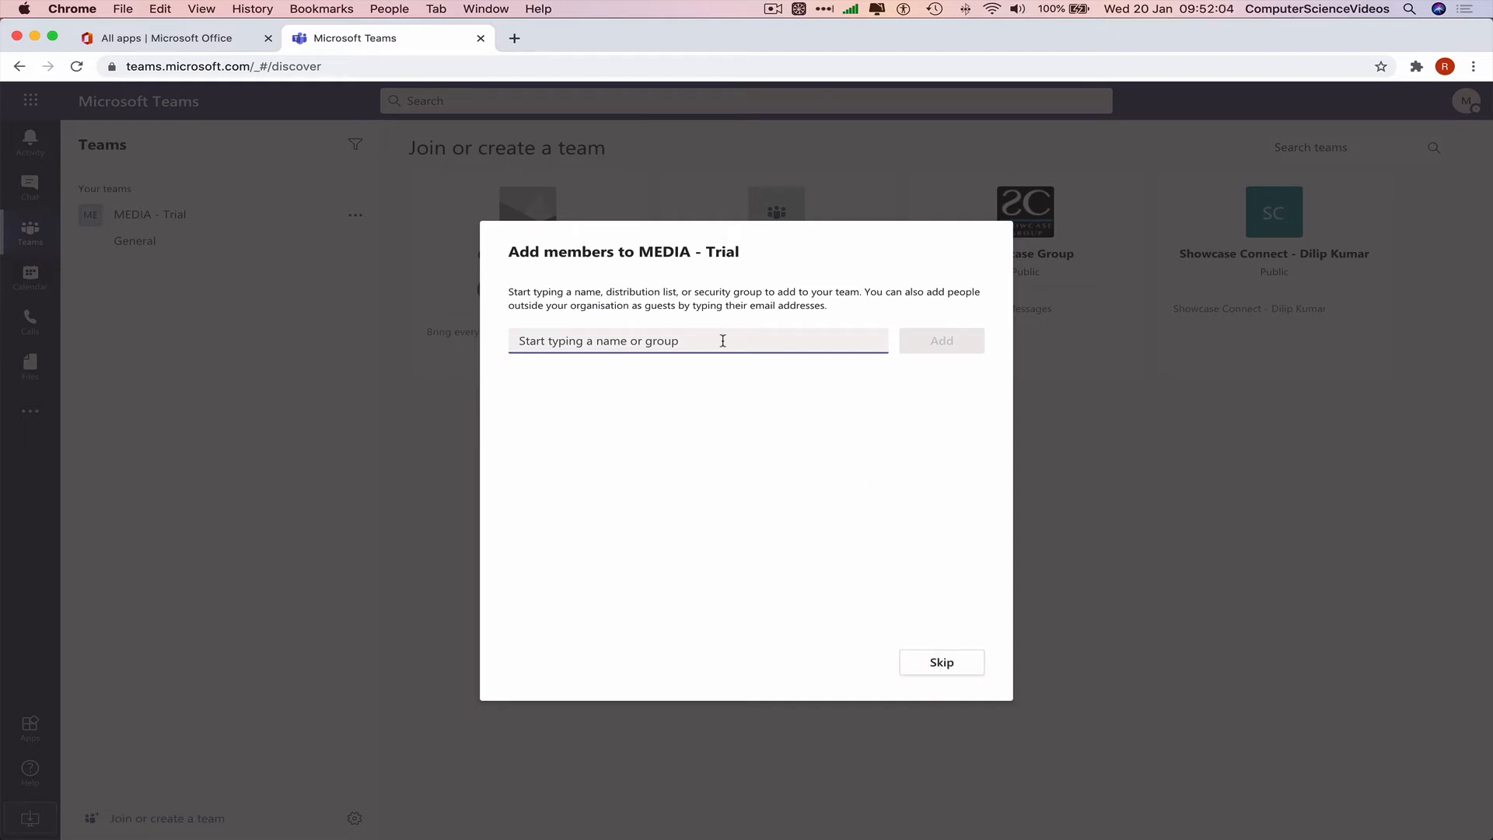
# Add the IT Technician as a member of the MEDIA - Trial team and finish adding members
pyautogui.write('re')
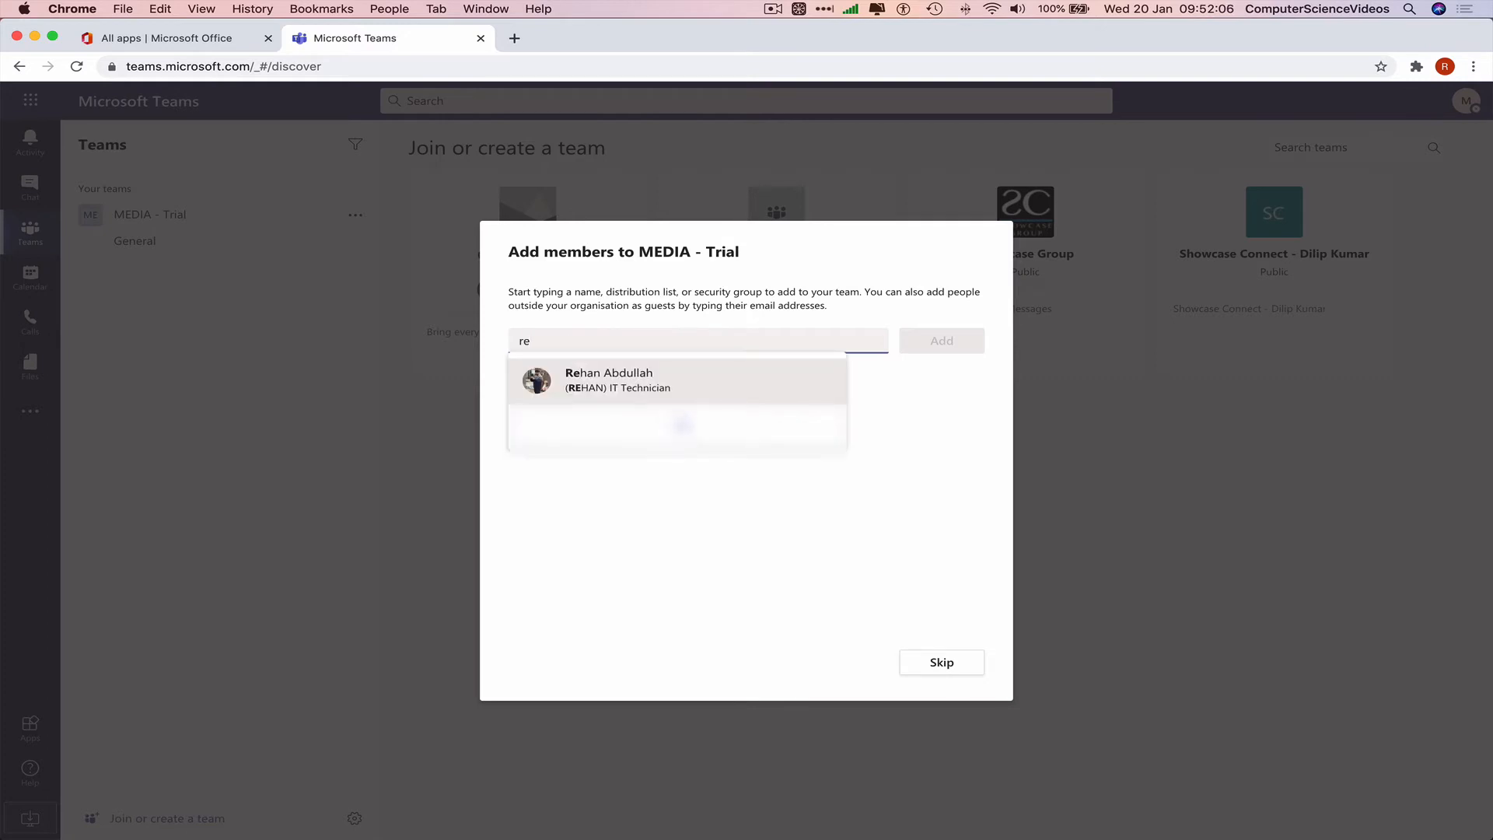
pyautogui.click(707, 373)
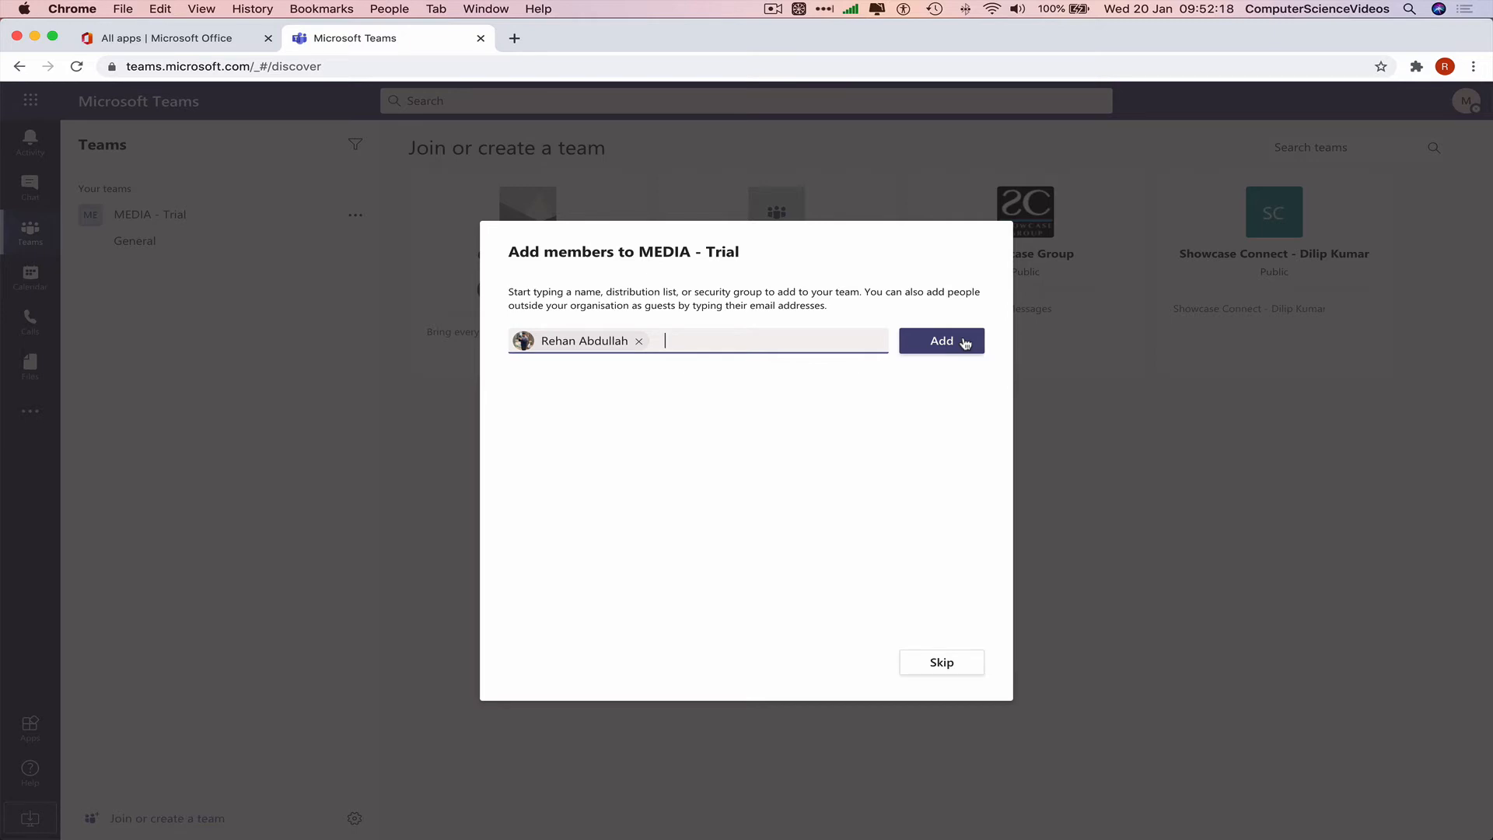
pyautogui.click(965, 343)
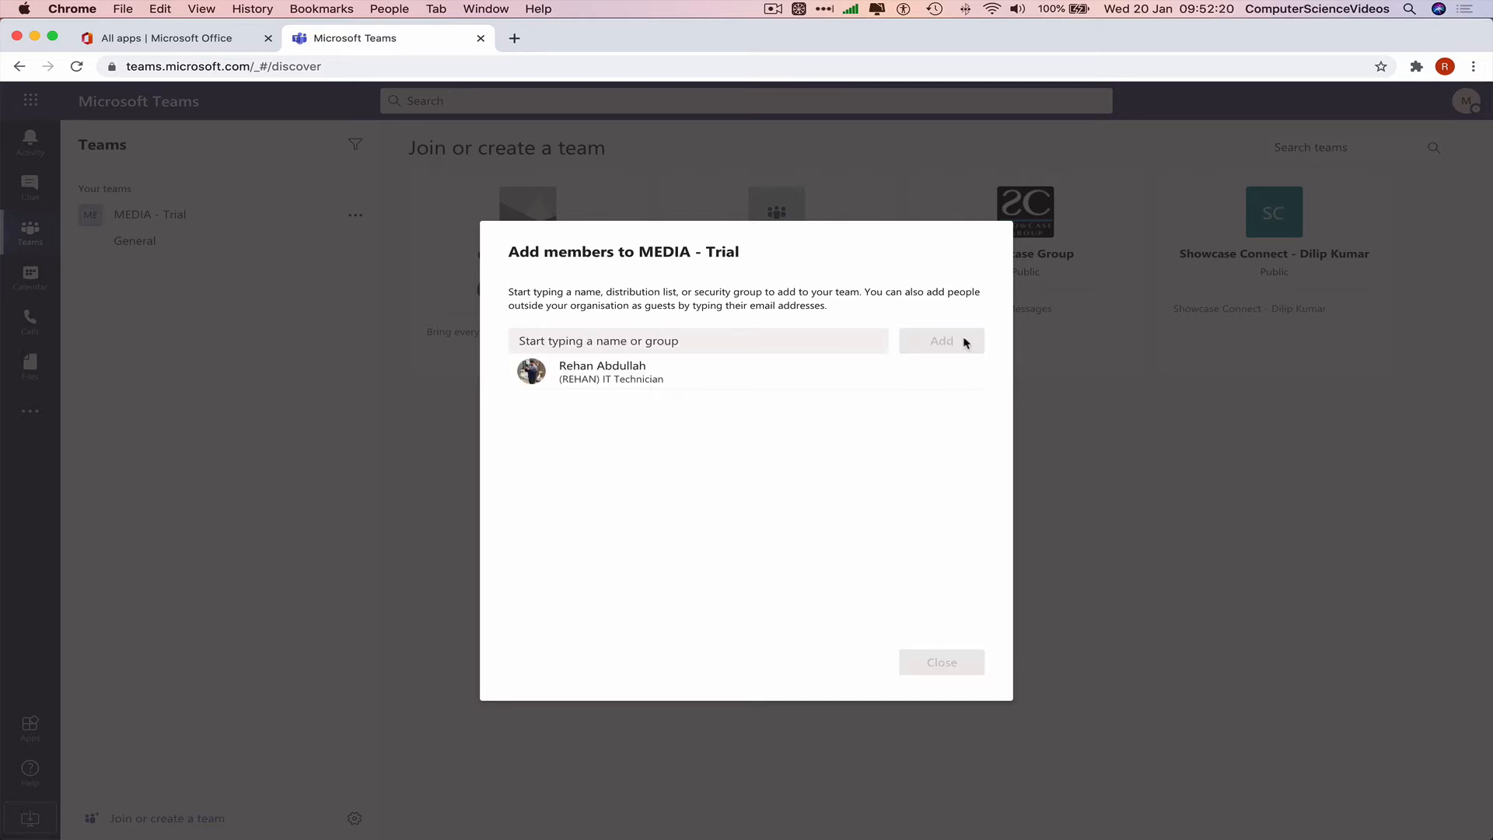
pyautogui.click(960, 667)
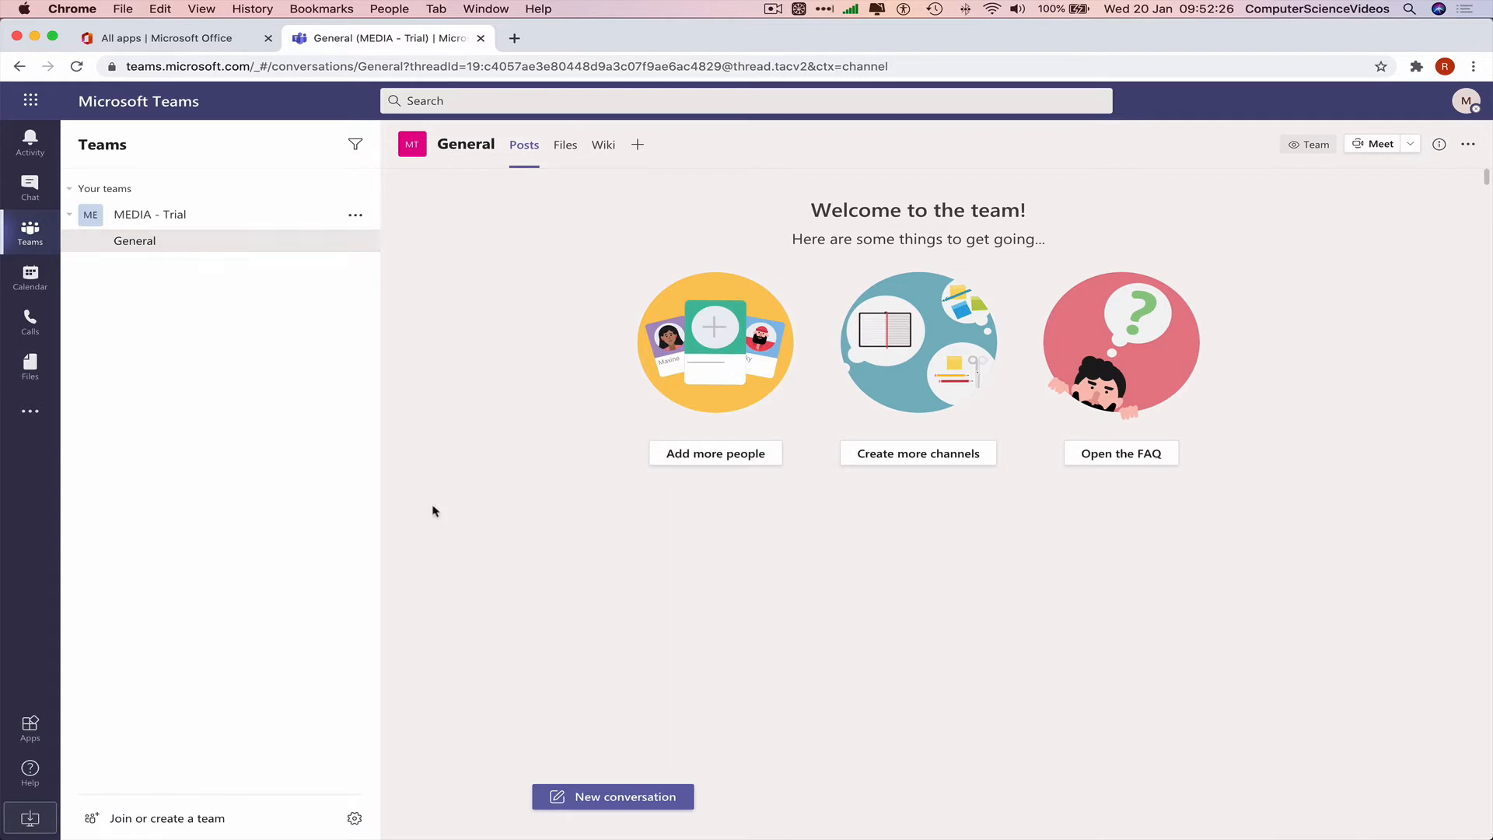
# Post a new conversation in the General channel reading "Hello, this is our first official Teams message"
pyautogui.click(652, 806)
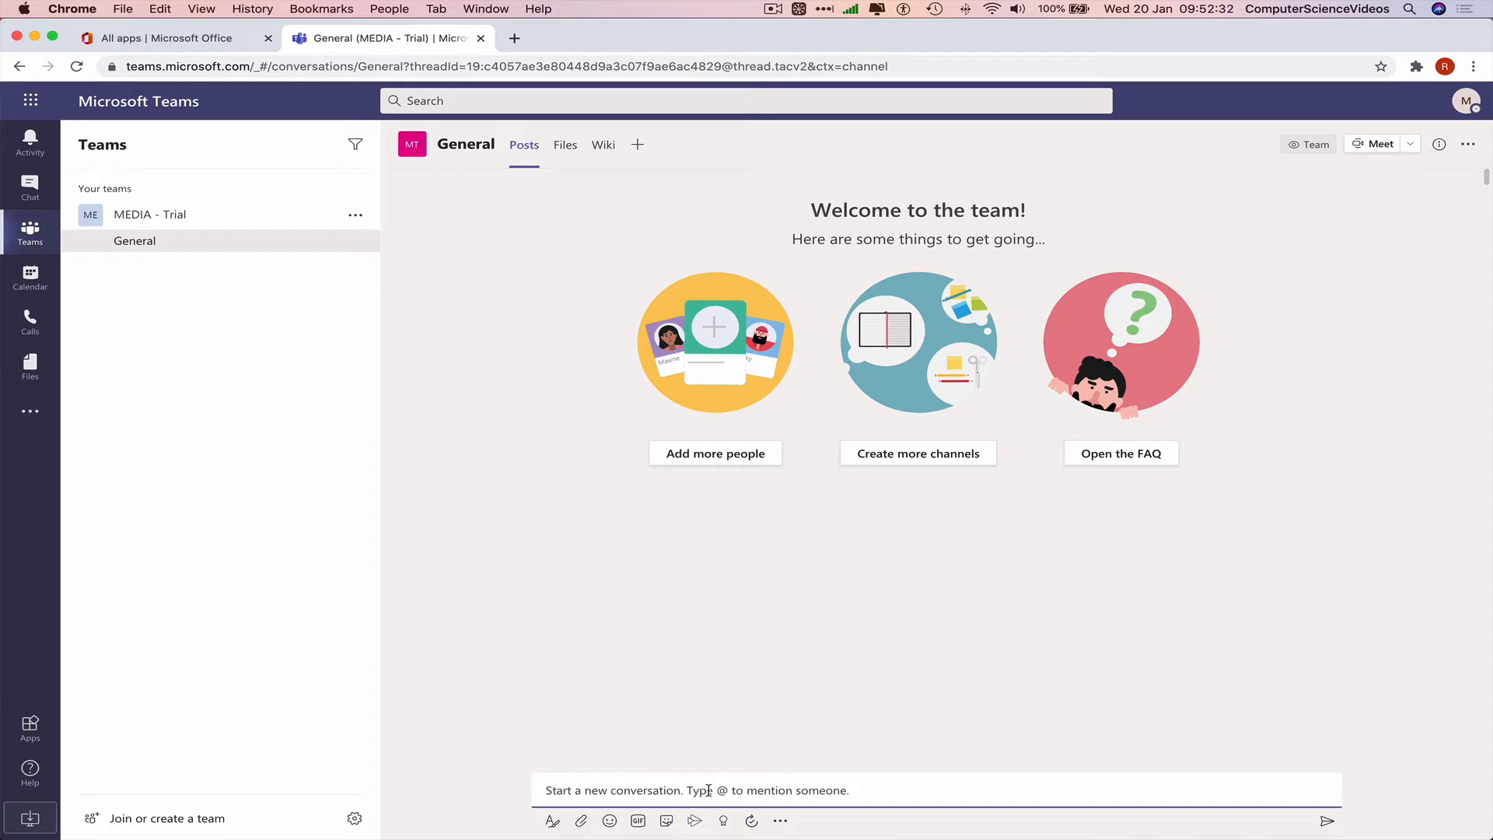
pyautogui.write('Hello')
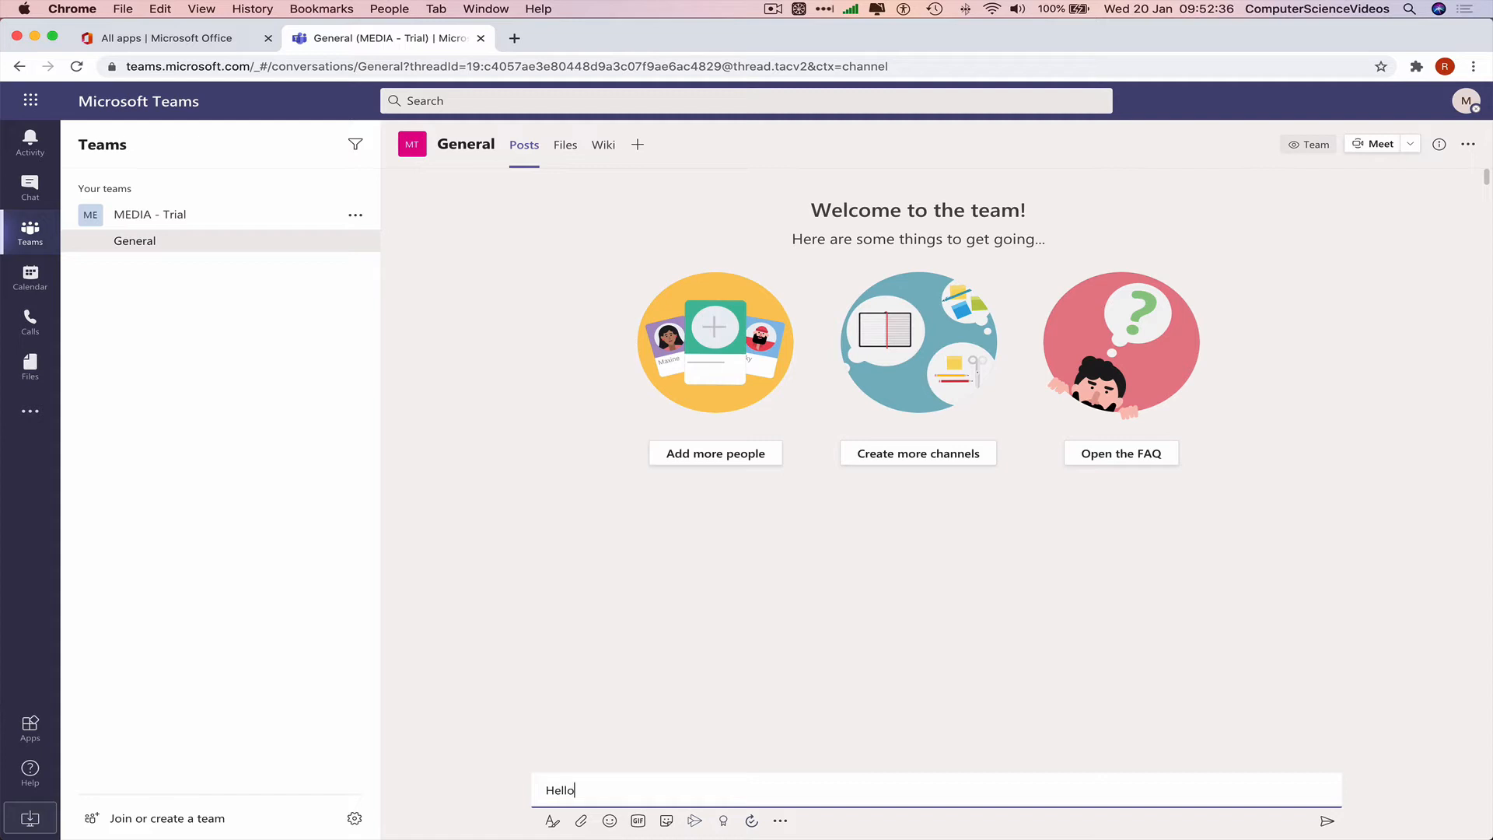
pyautogui.write(', this')
pyautogui.write('is our first official Teams message')
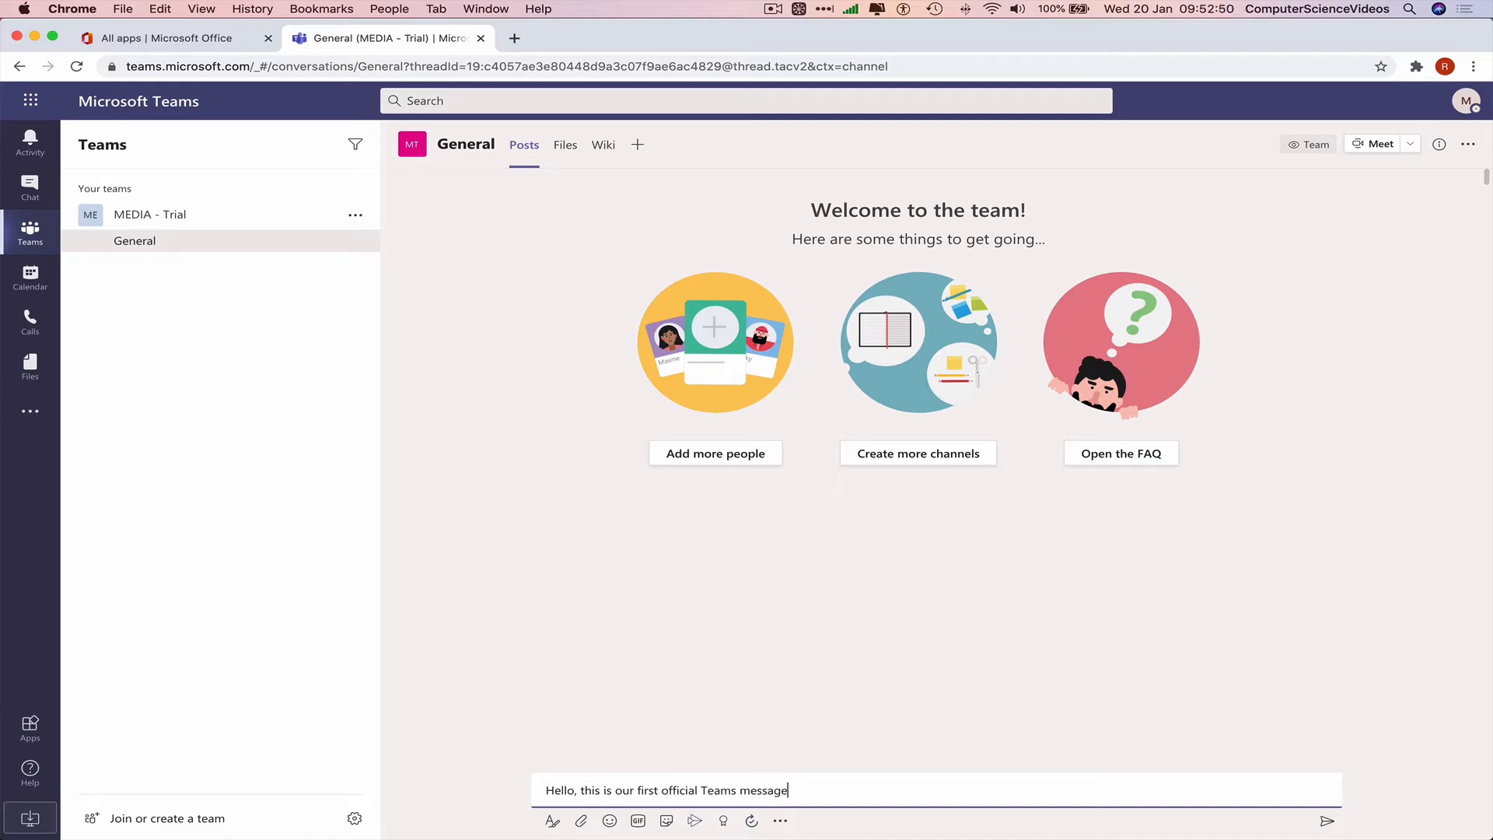
pyautogui.press('Return')
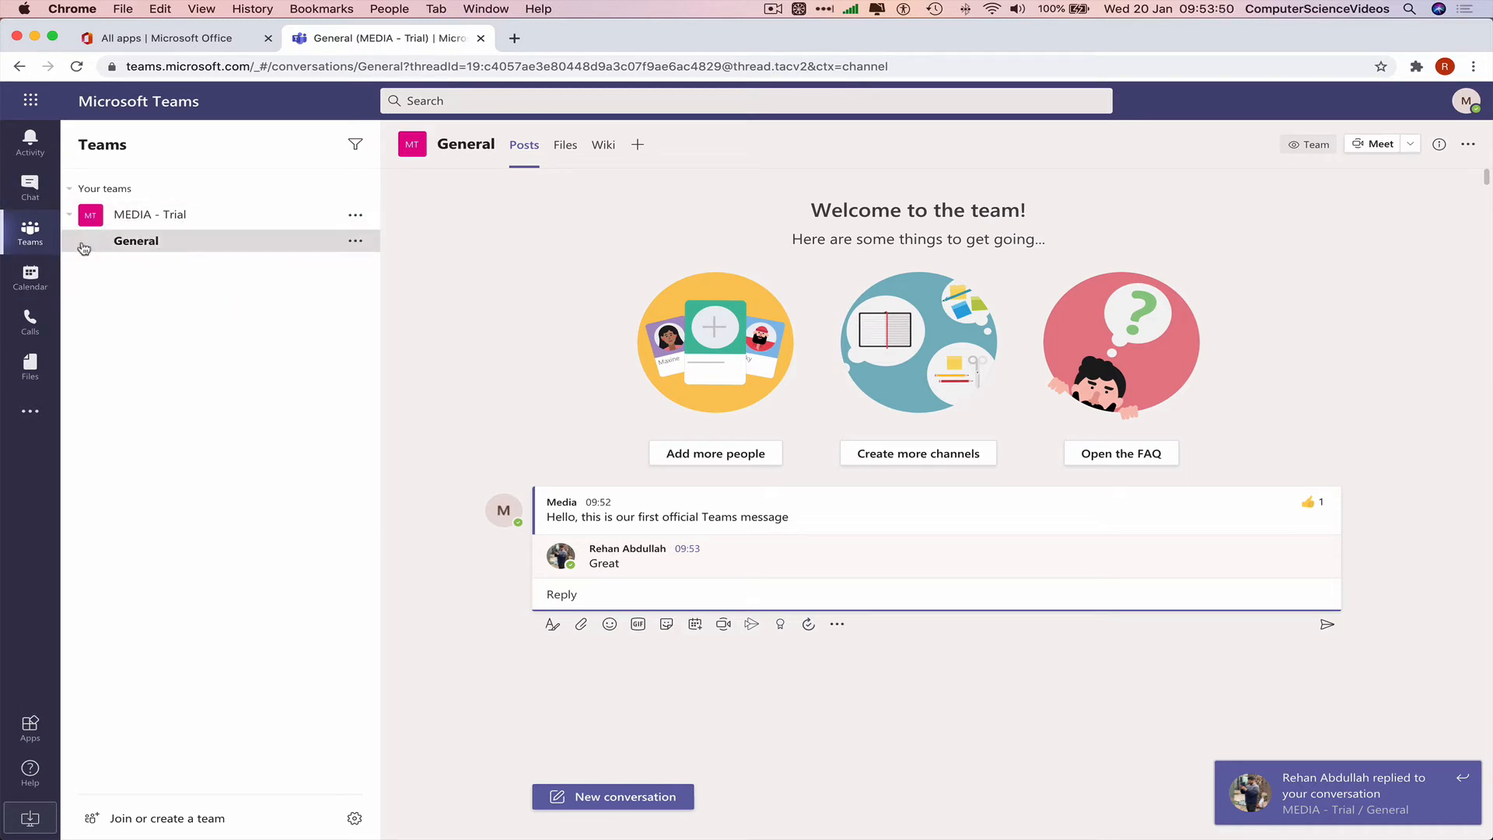
pyautogui.click(355, 243)
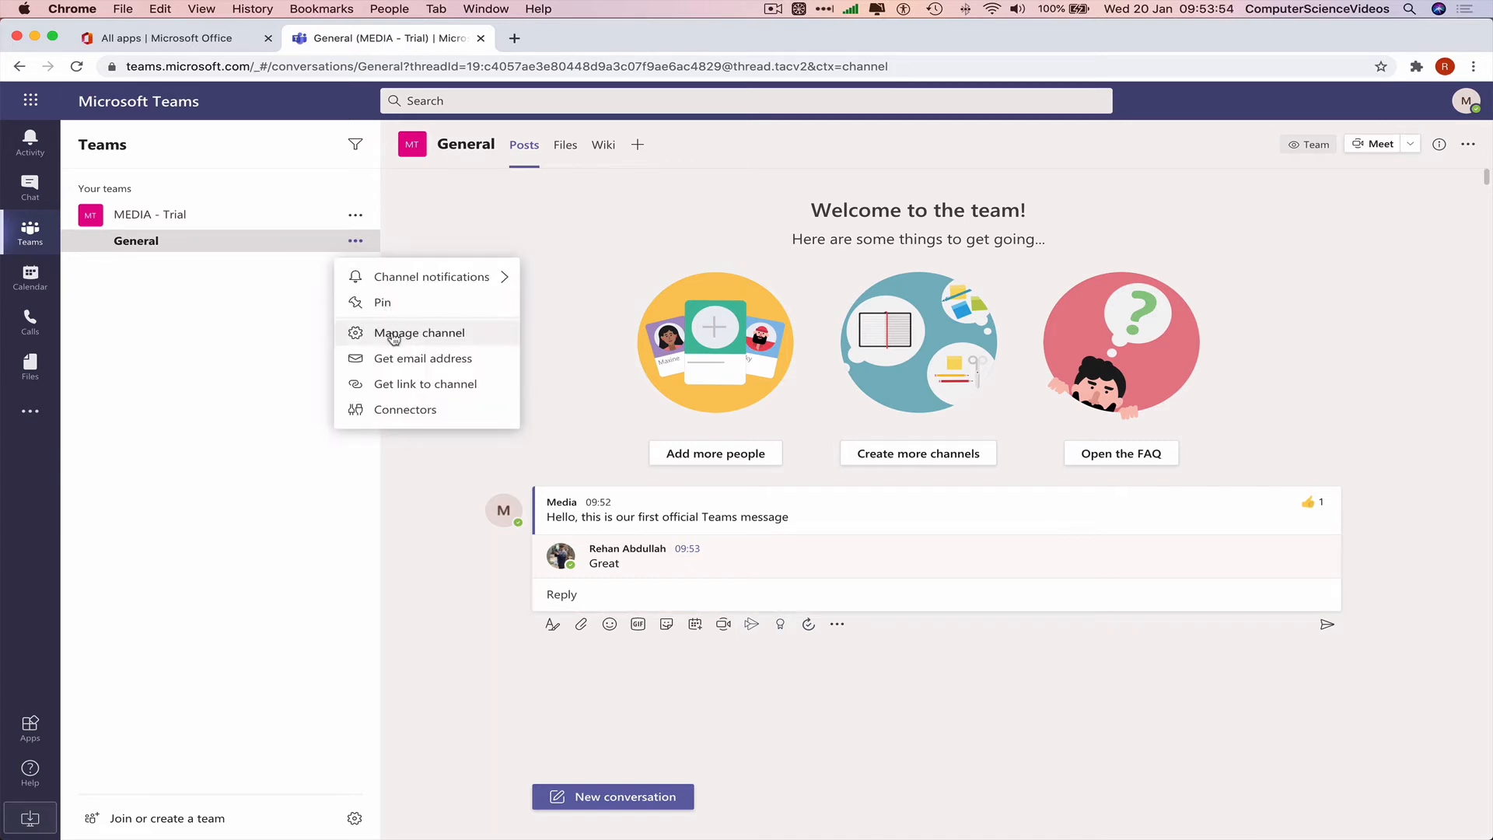
pyautogui.click(226, 320)
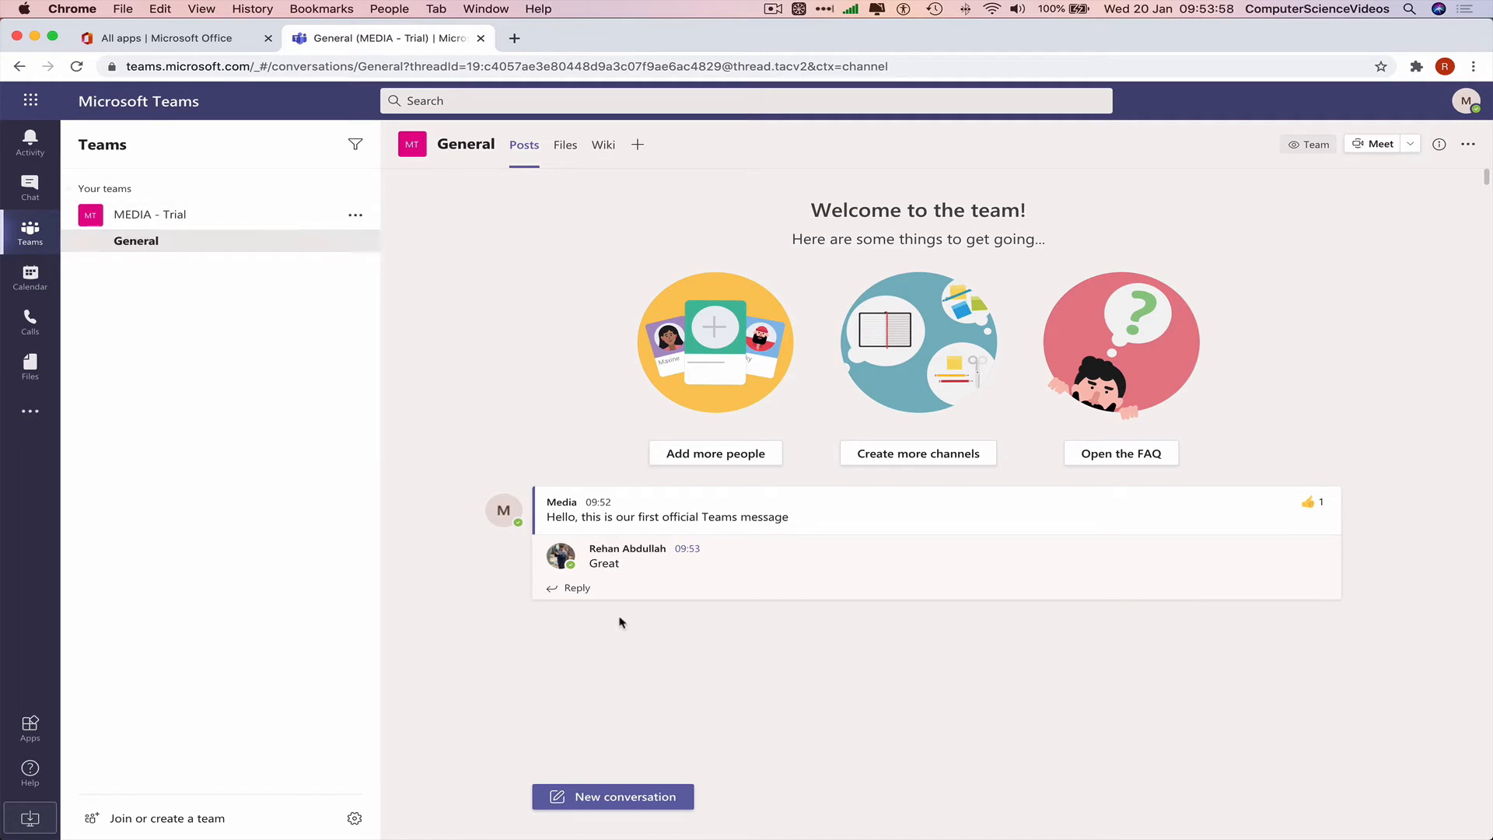
# Reply to the first post in the General channel with the desktop image "Screenshot 2019-06-28 at 16.36.27.png" uploaded from the computer
pyautogui.click(574, 590)
pyautogui.click(585, 627)
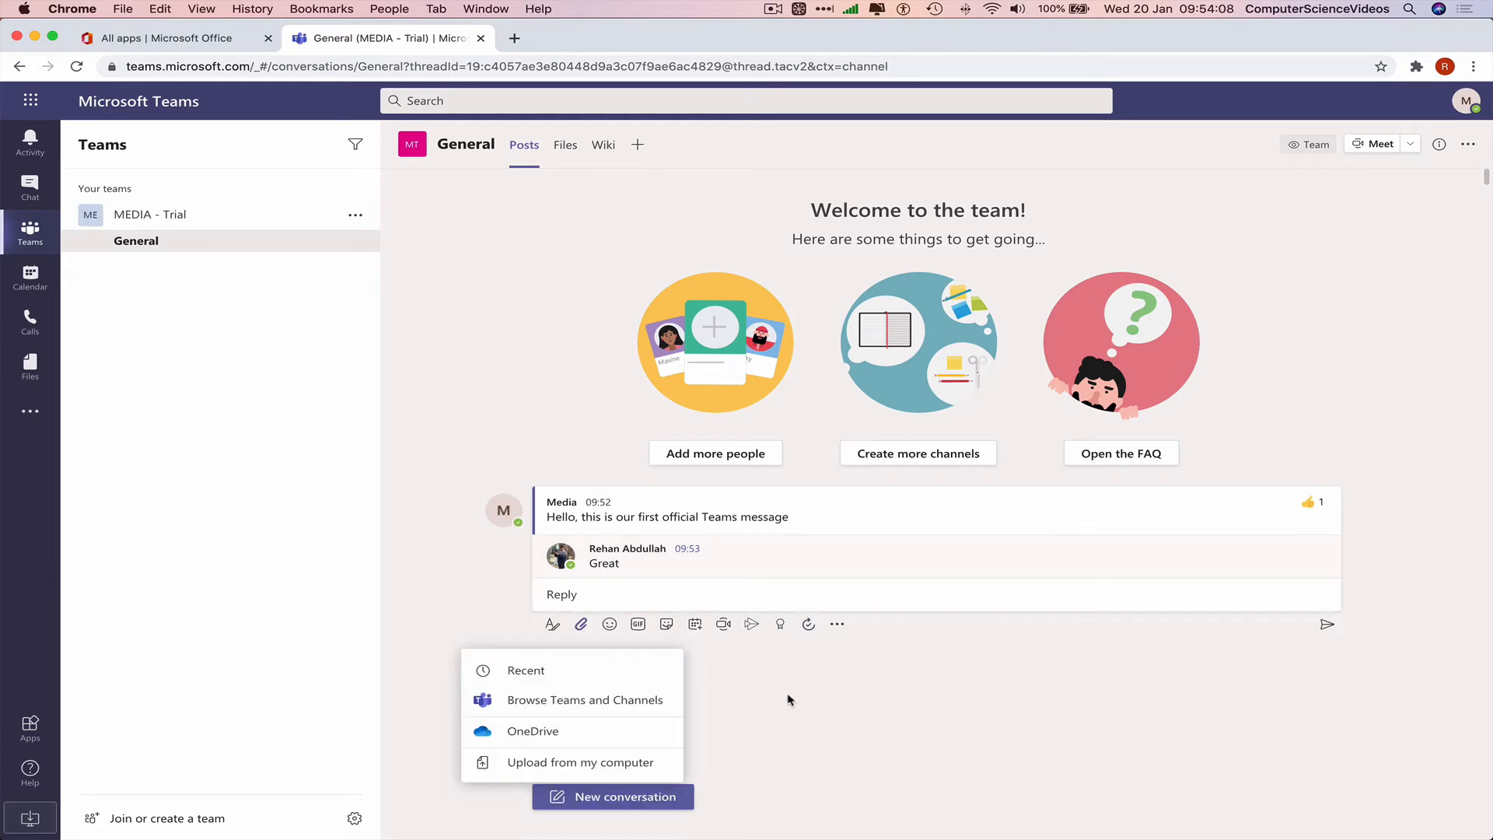
pyautogui.click(596, 768)
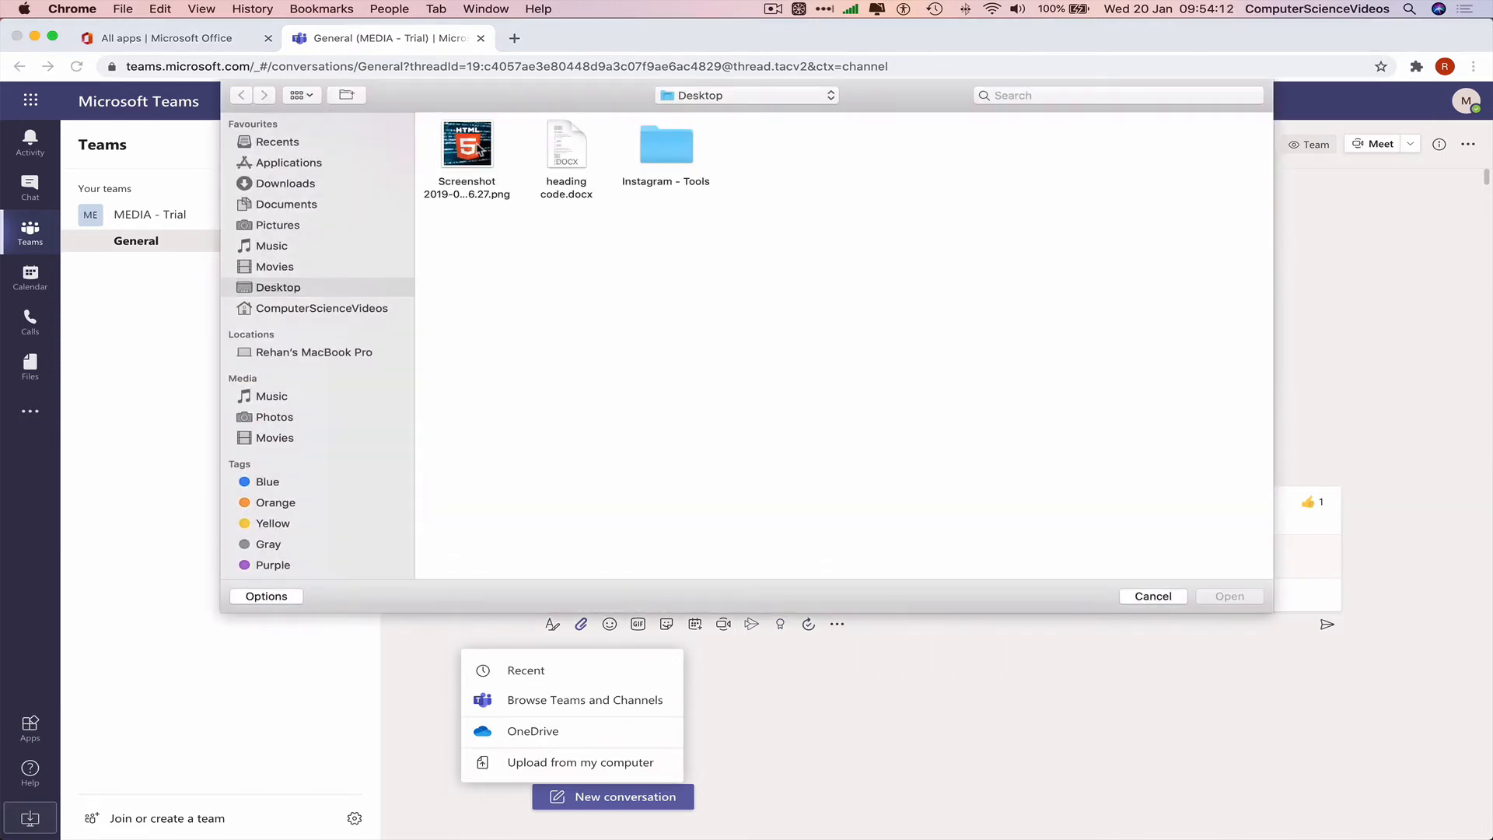
pyautogui.click(471, 149)
pyautogui.doubleClick(471, 149)
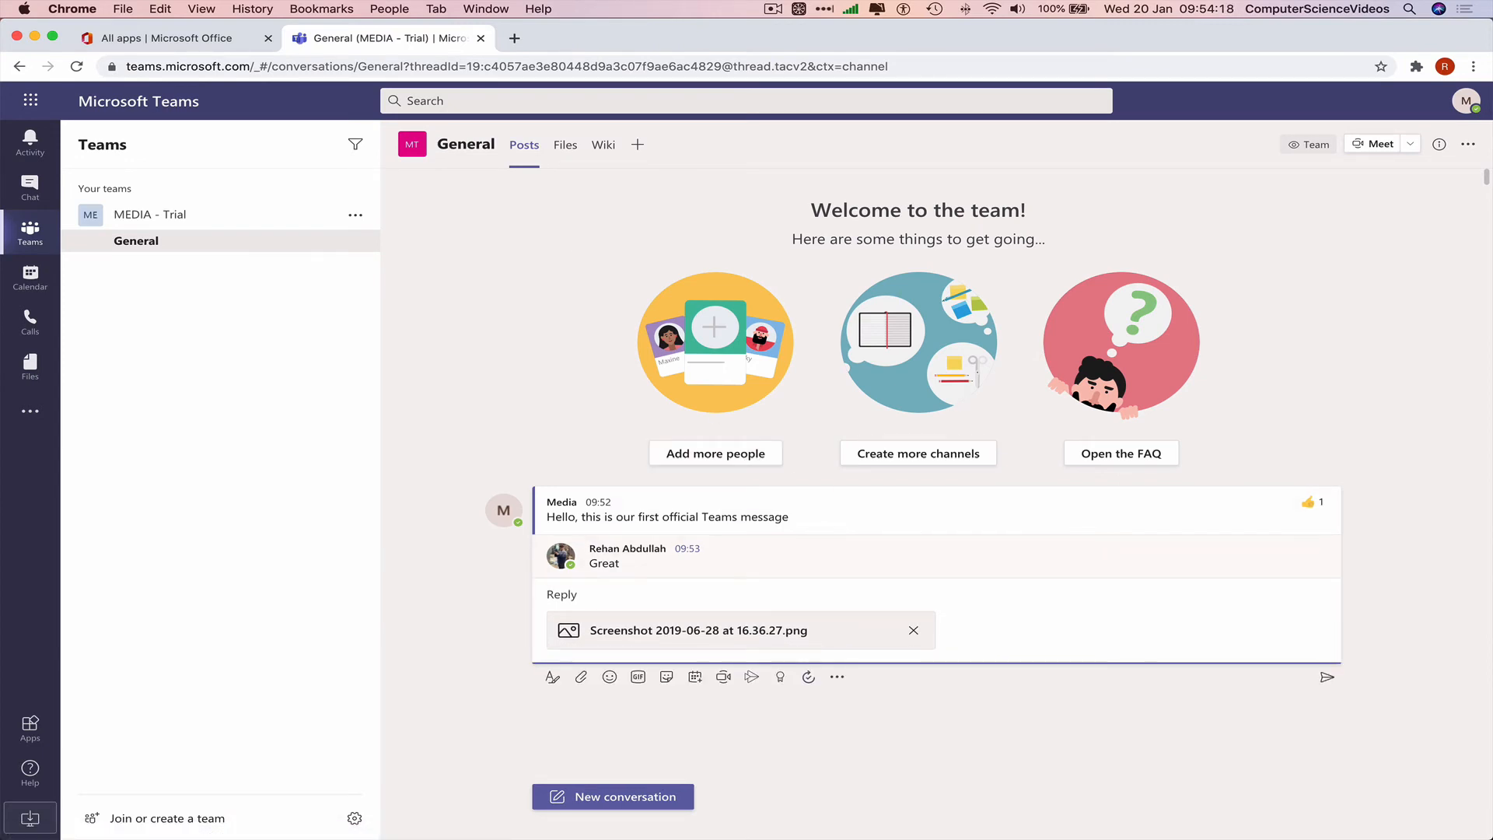
pyautogui.press('Return')
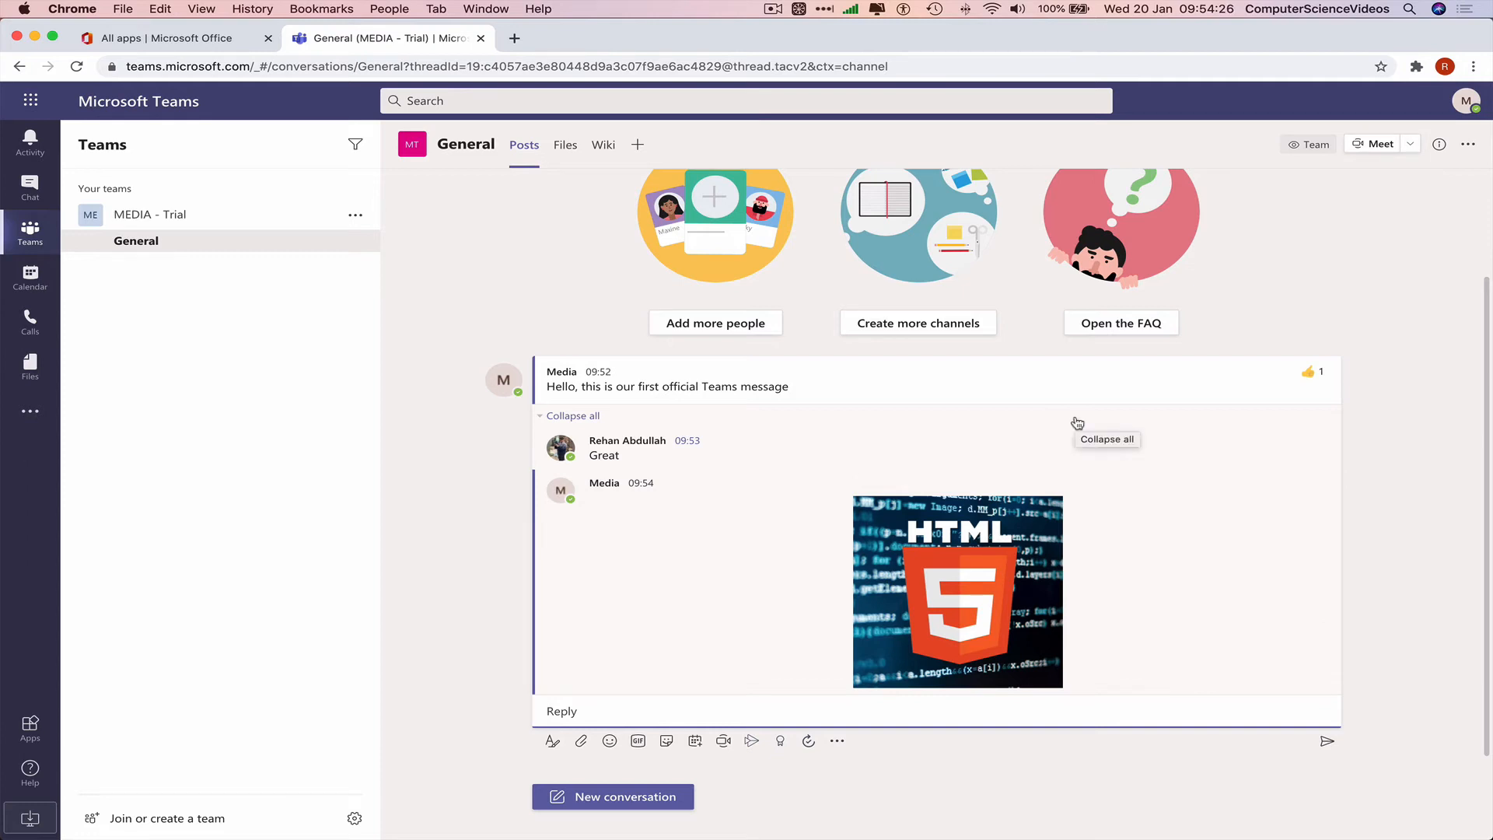
# Examine the General channel's management settings, including its permissions, and return to the channel
pyautogui.scroll(3, 790, 523)
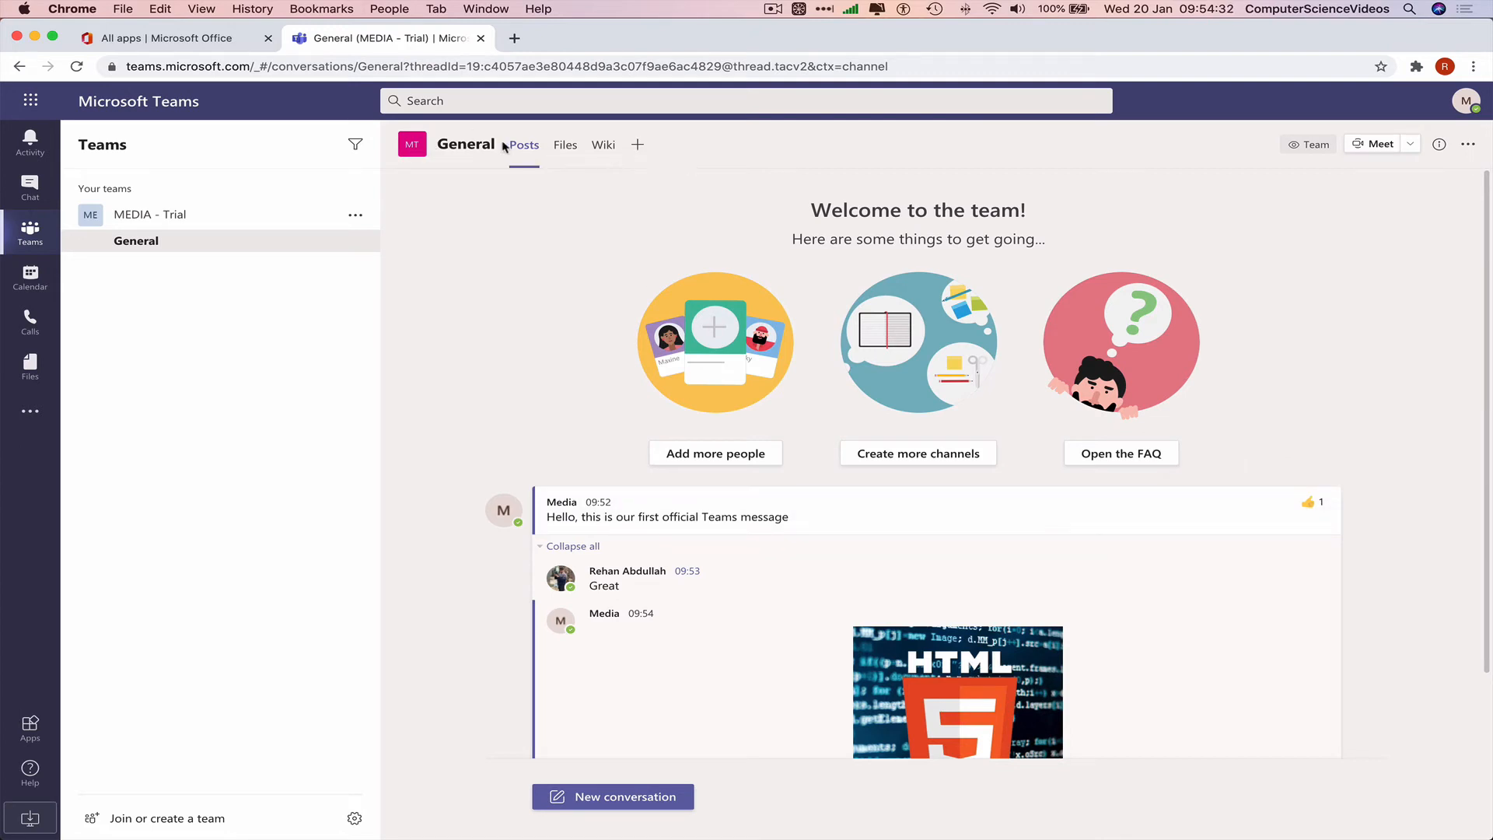
pyautogui.click(1474, 150)
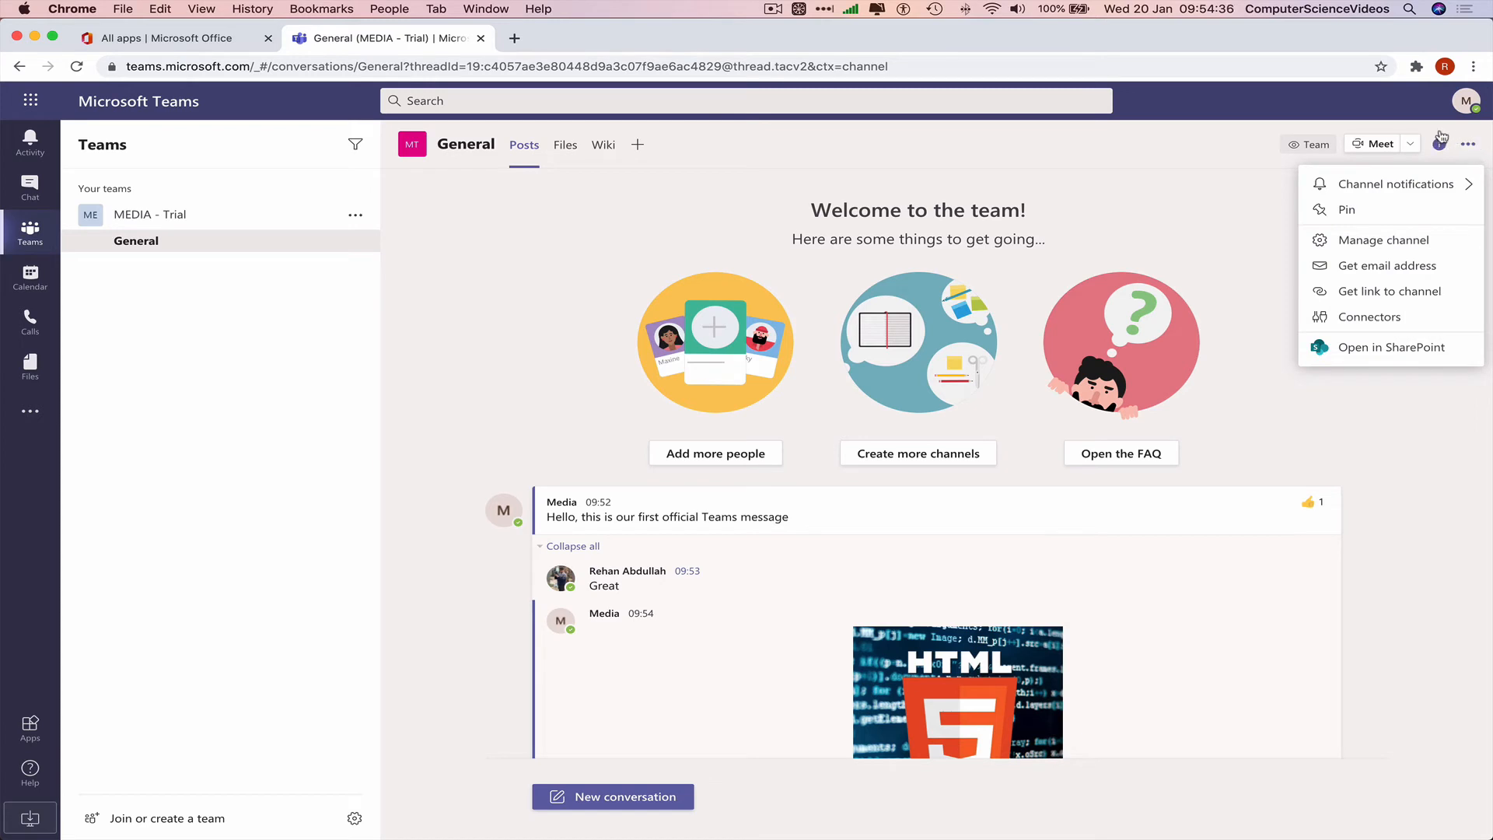
pyautogui.click(1401, 243)
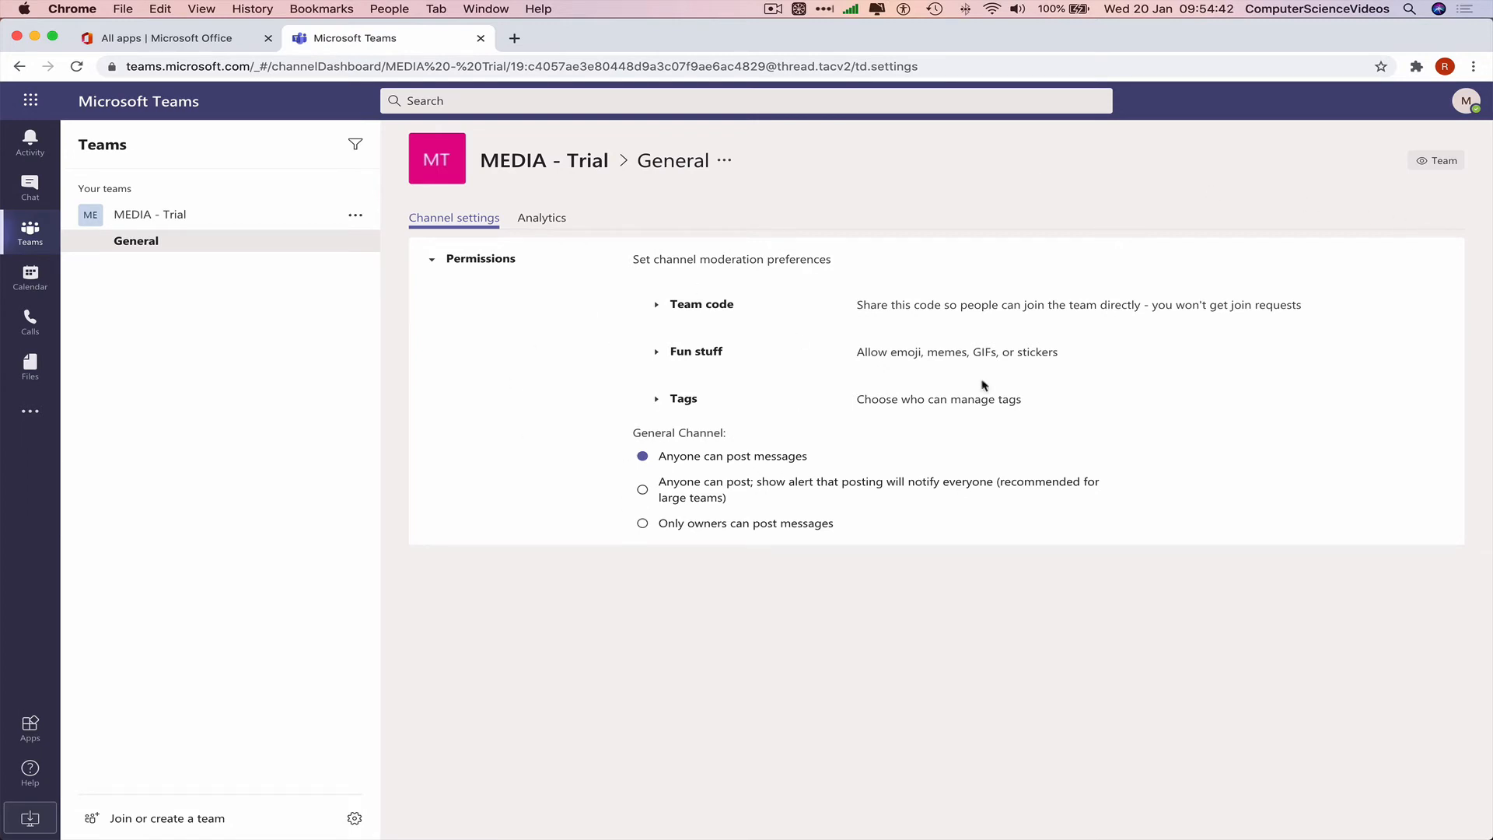
pyautogui.click(132, 243)
# View the options of the recent one-to-one chat and send the contact the message "Hello"
pyautogui.click(31, 188)
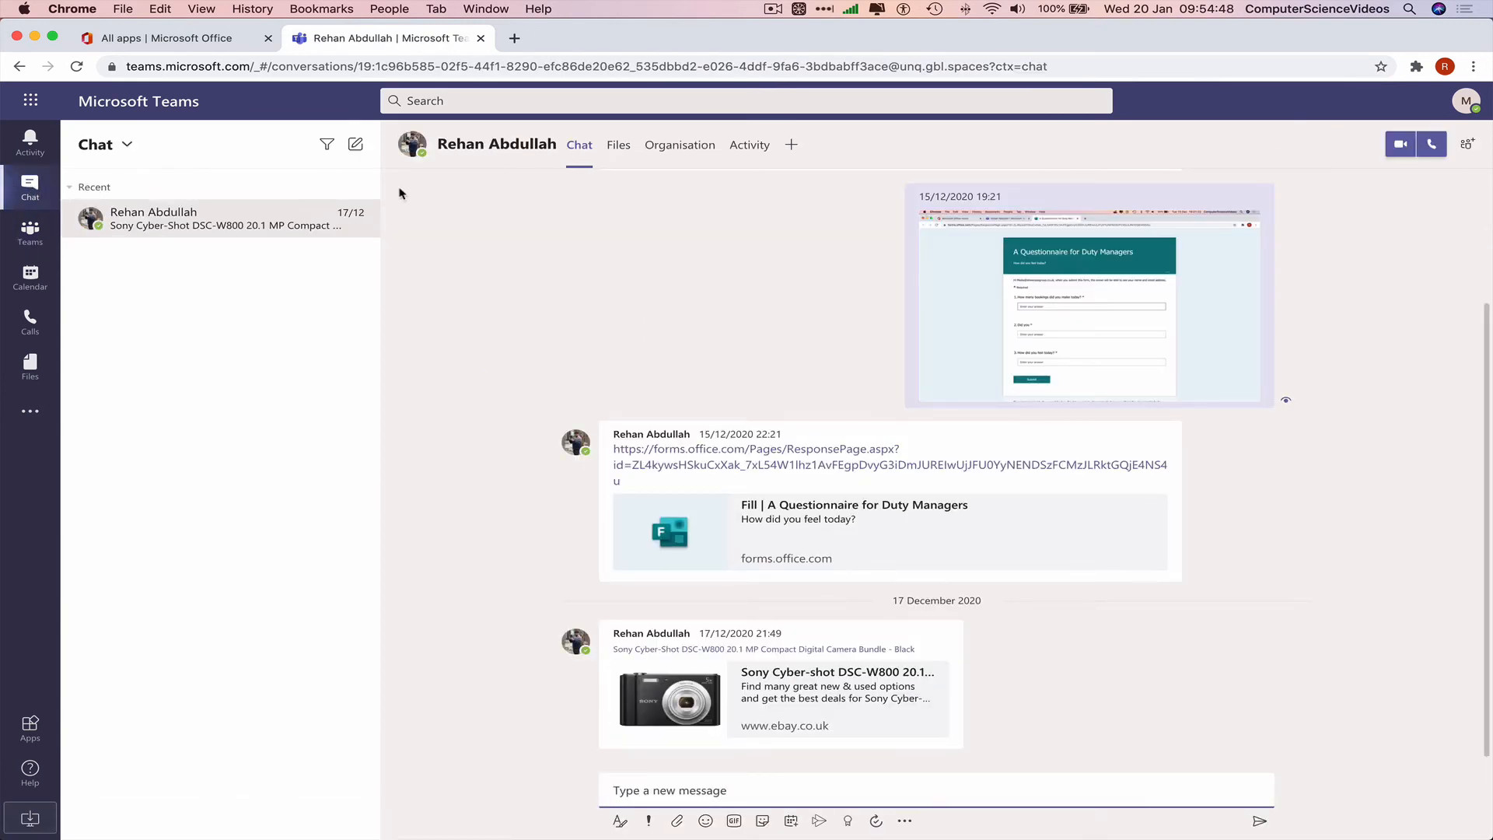
pyautogui.click(357, 223)
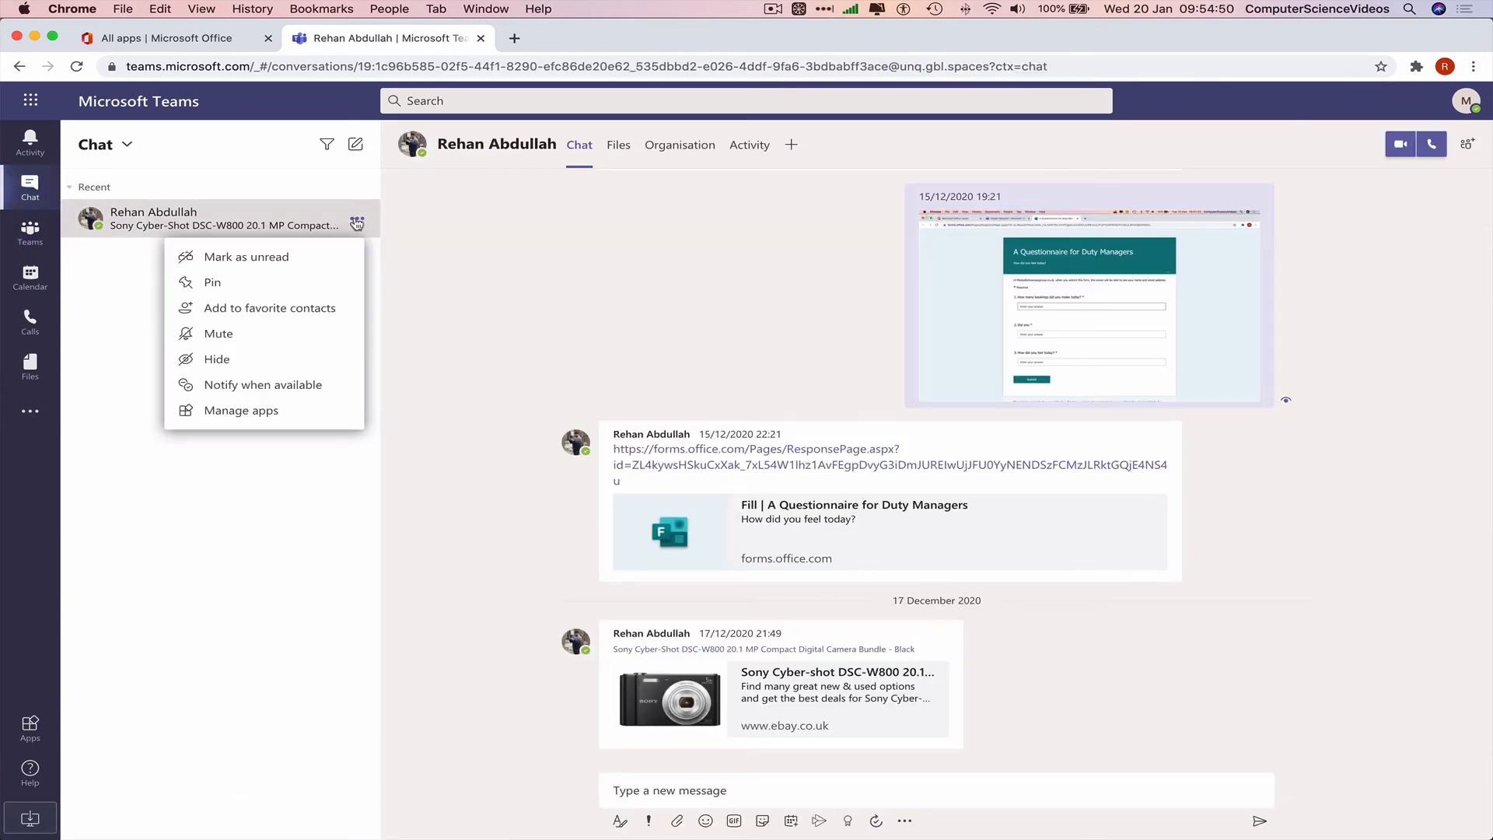
pyautogui.click(699, 276)
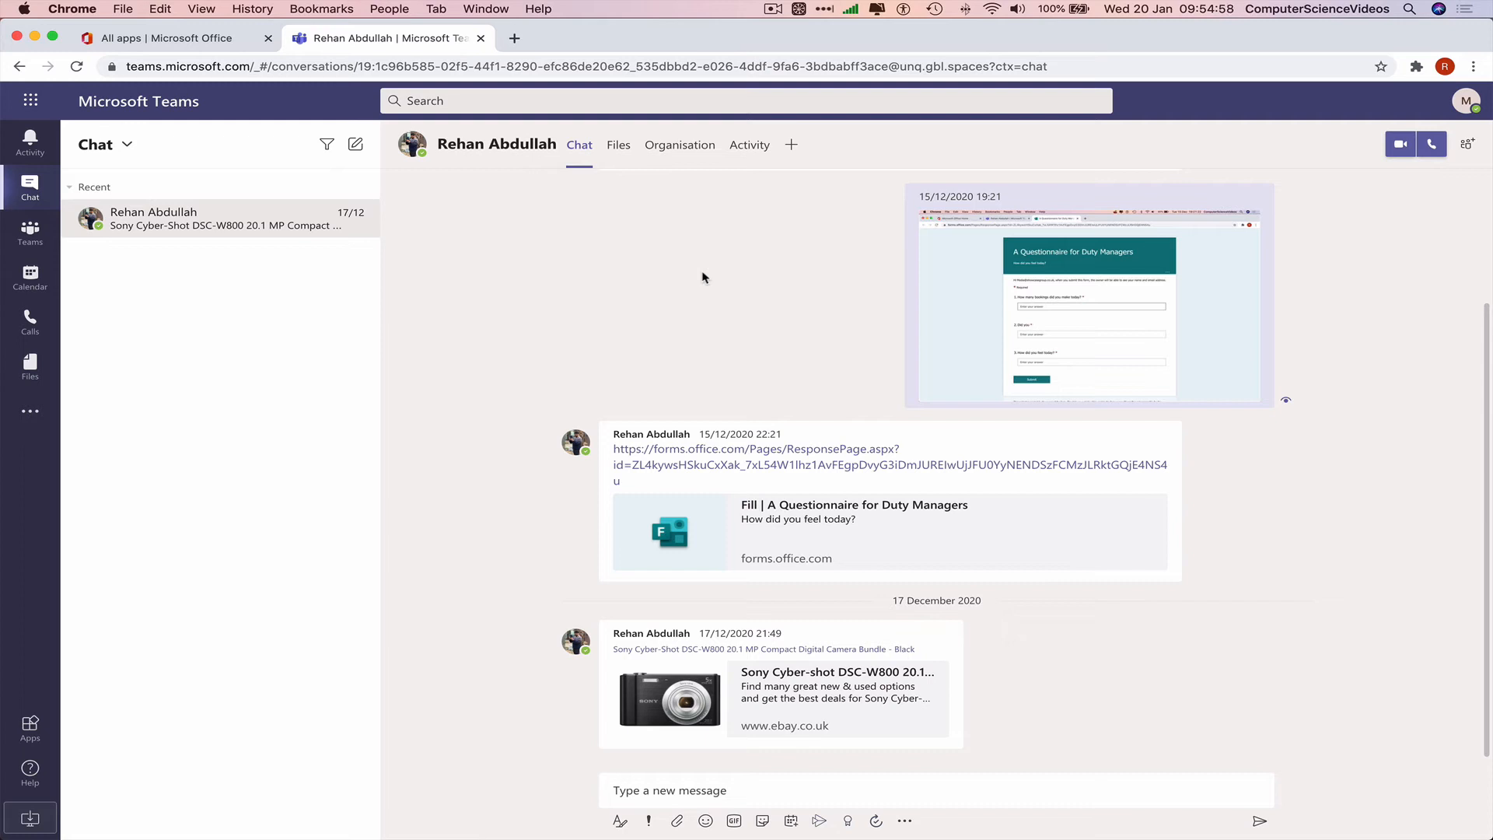
pyautogui.click(865, 787)
pyautogui.write('Hello')
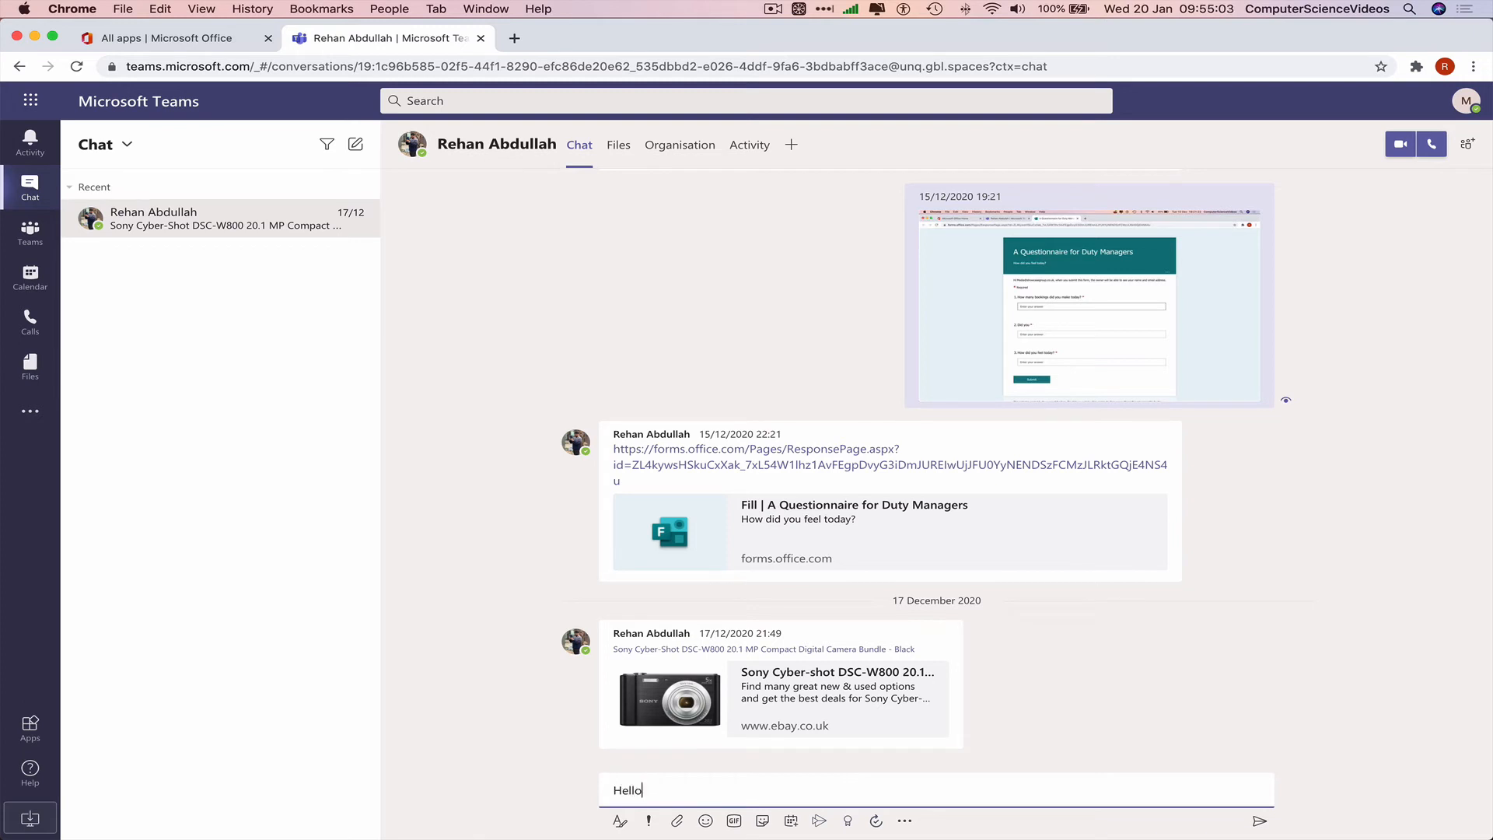
pyautogui.press('Return')
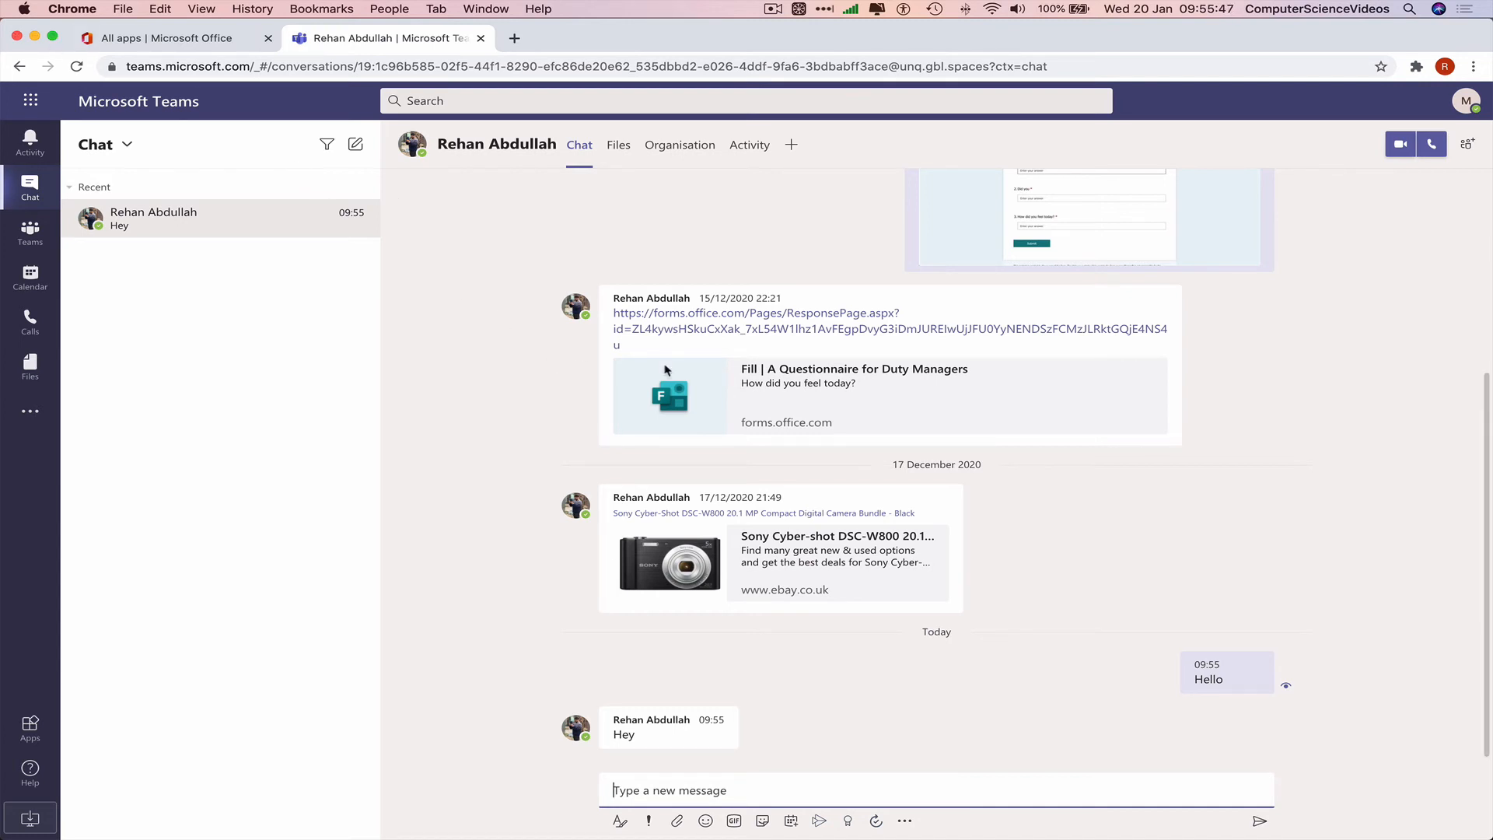
# Start an audio call with the chat contact, allow microphone and camera access for the browser, and hang up
pyautogui.click(1429, 143)
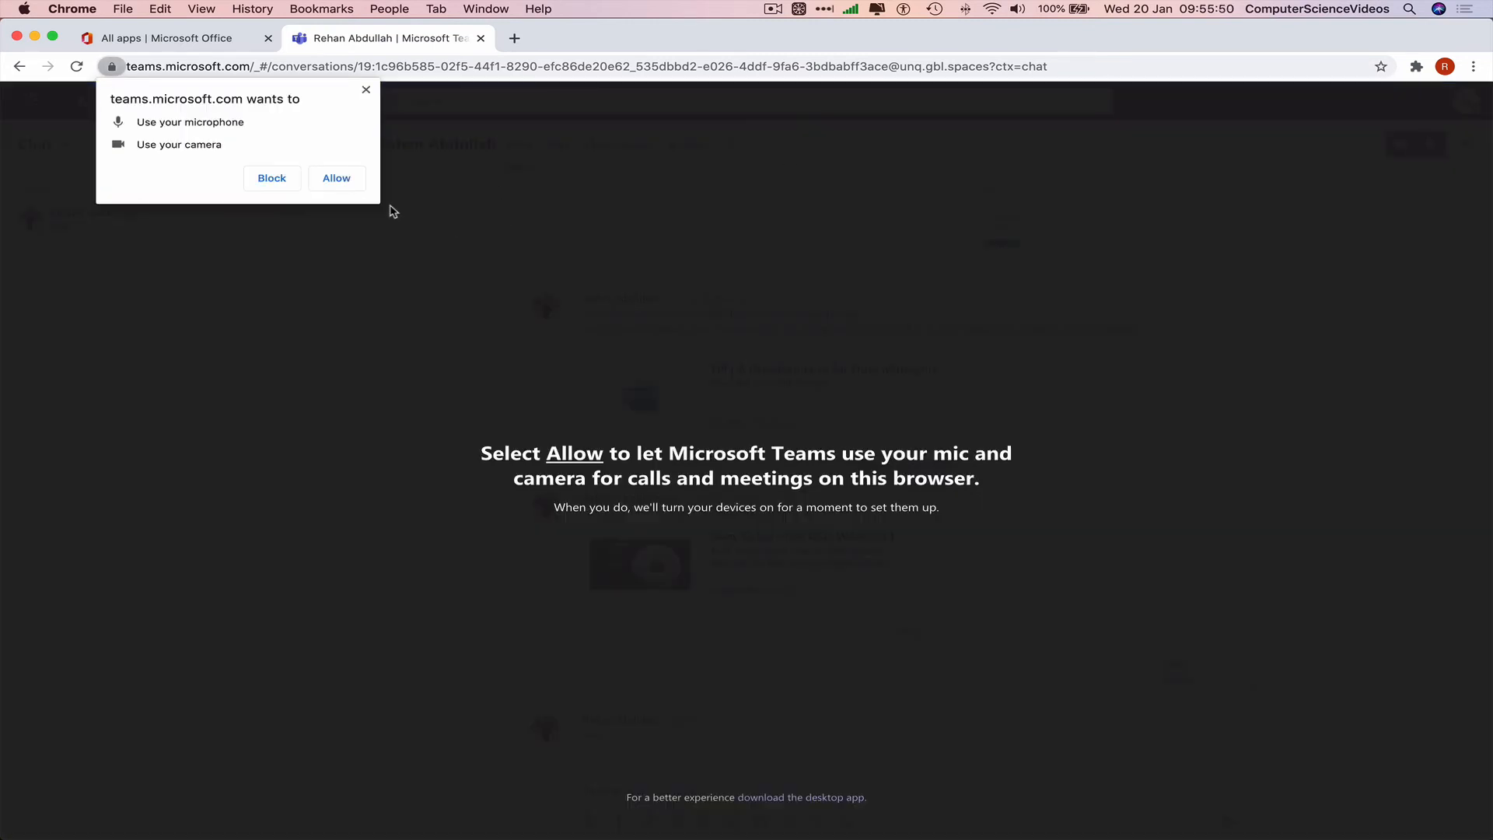
pyautogui.click(346, 179)
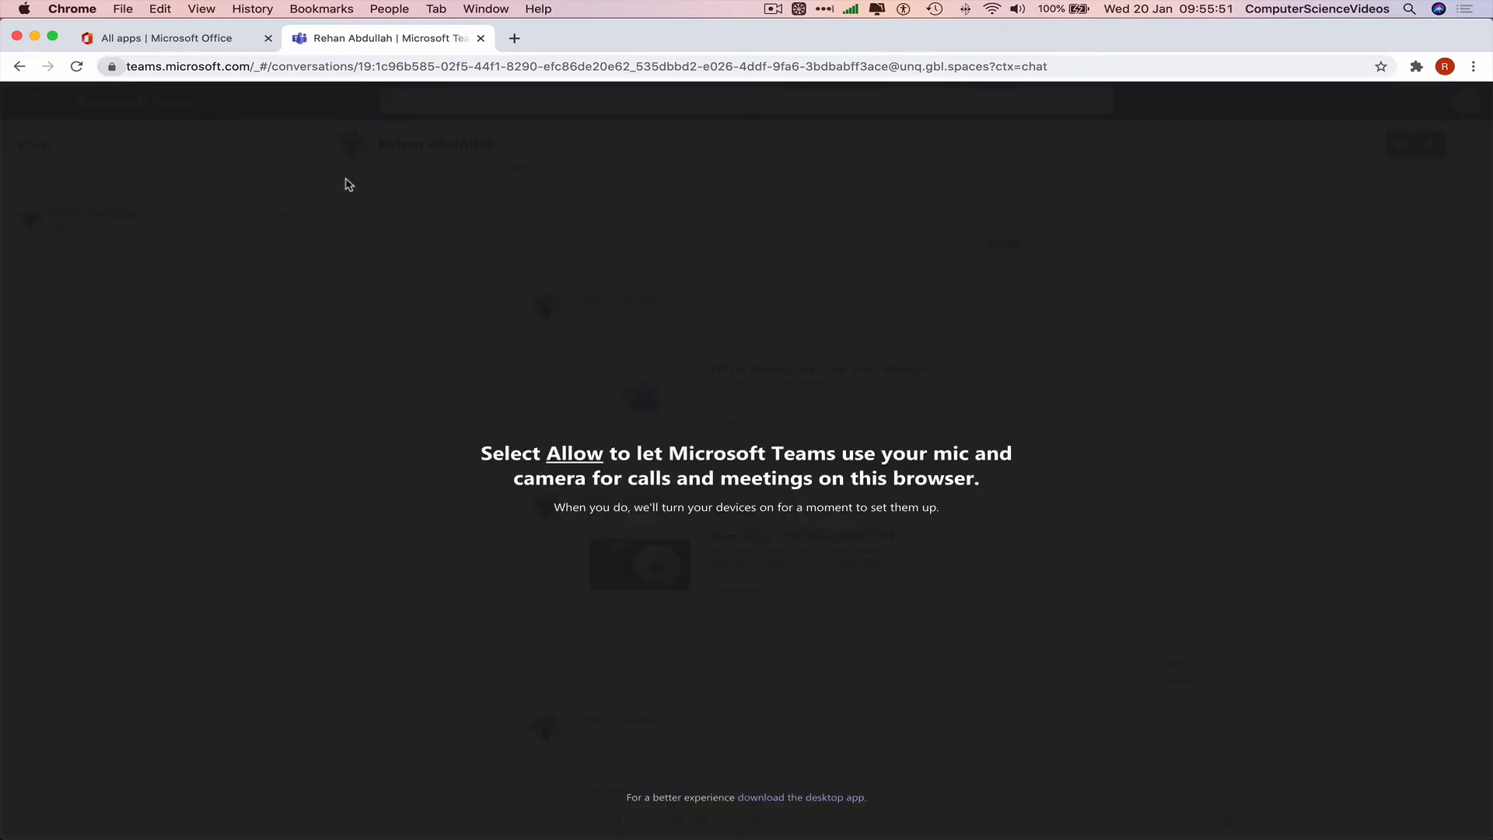
pyautogui.click(895, 300)
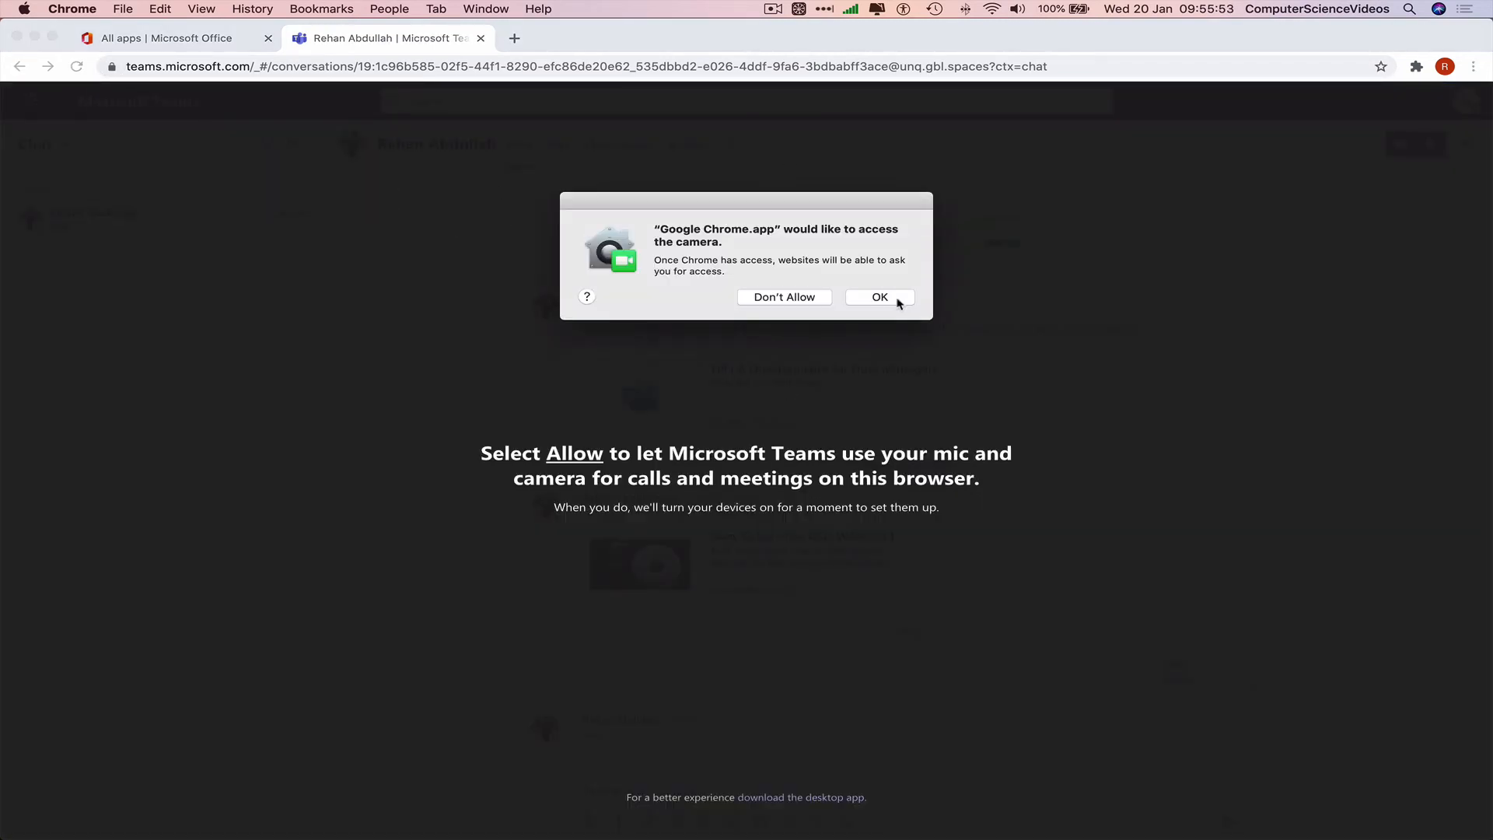
pyautogui.click(899, 302)
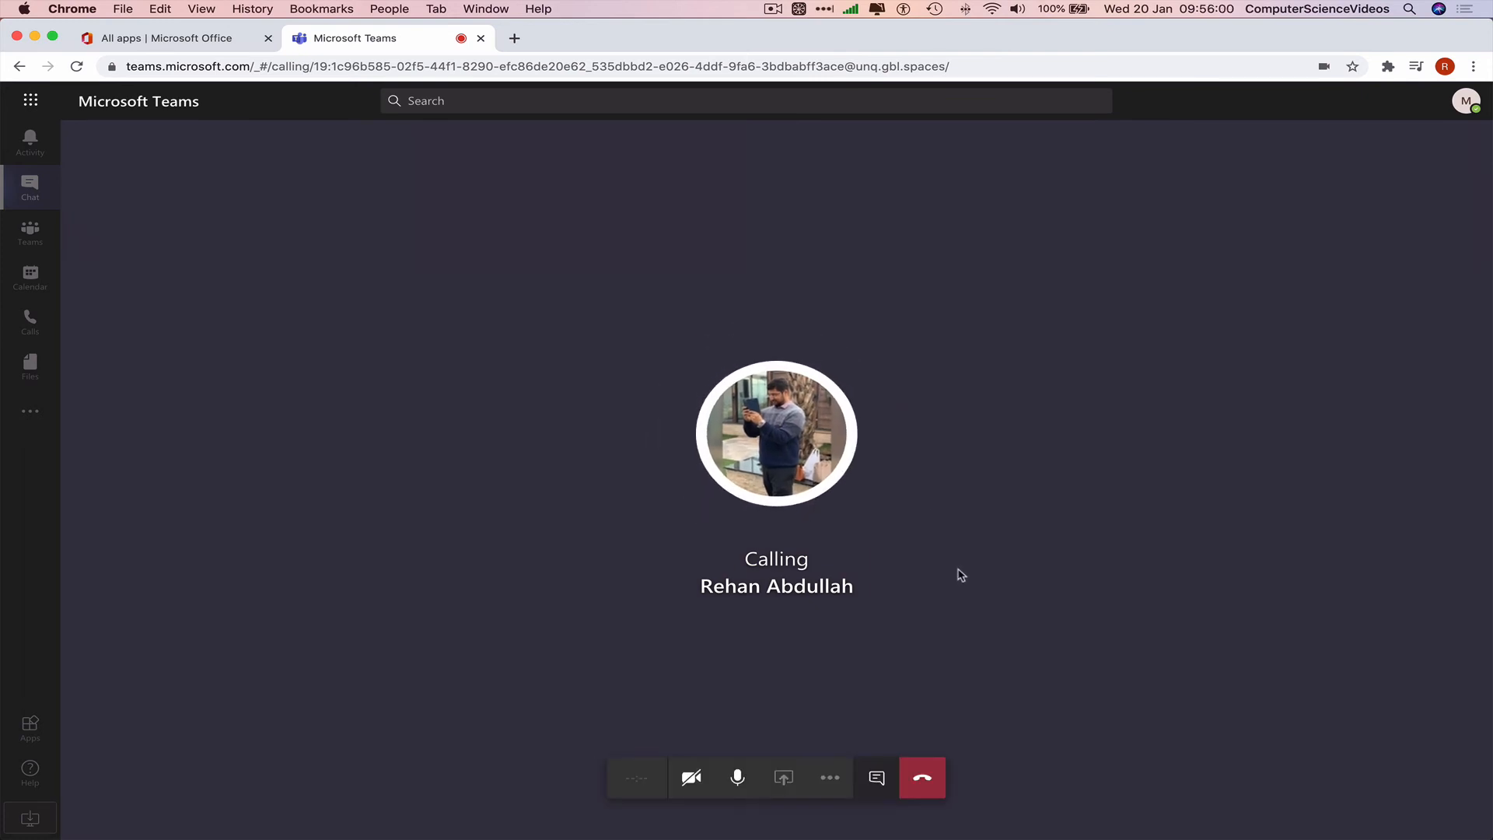
pyautogui.click(926, 776)
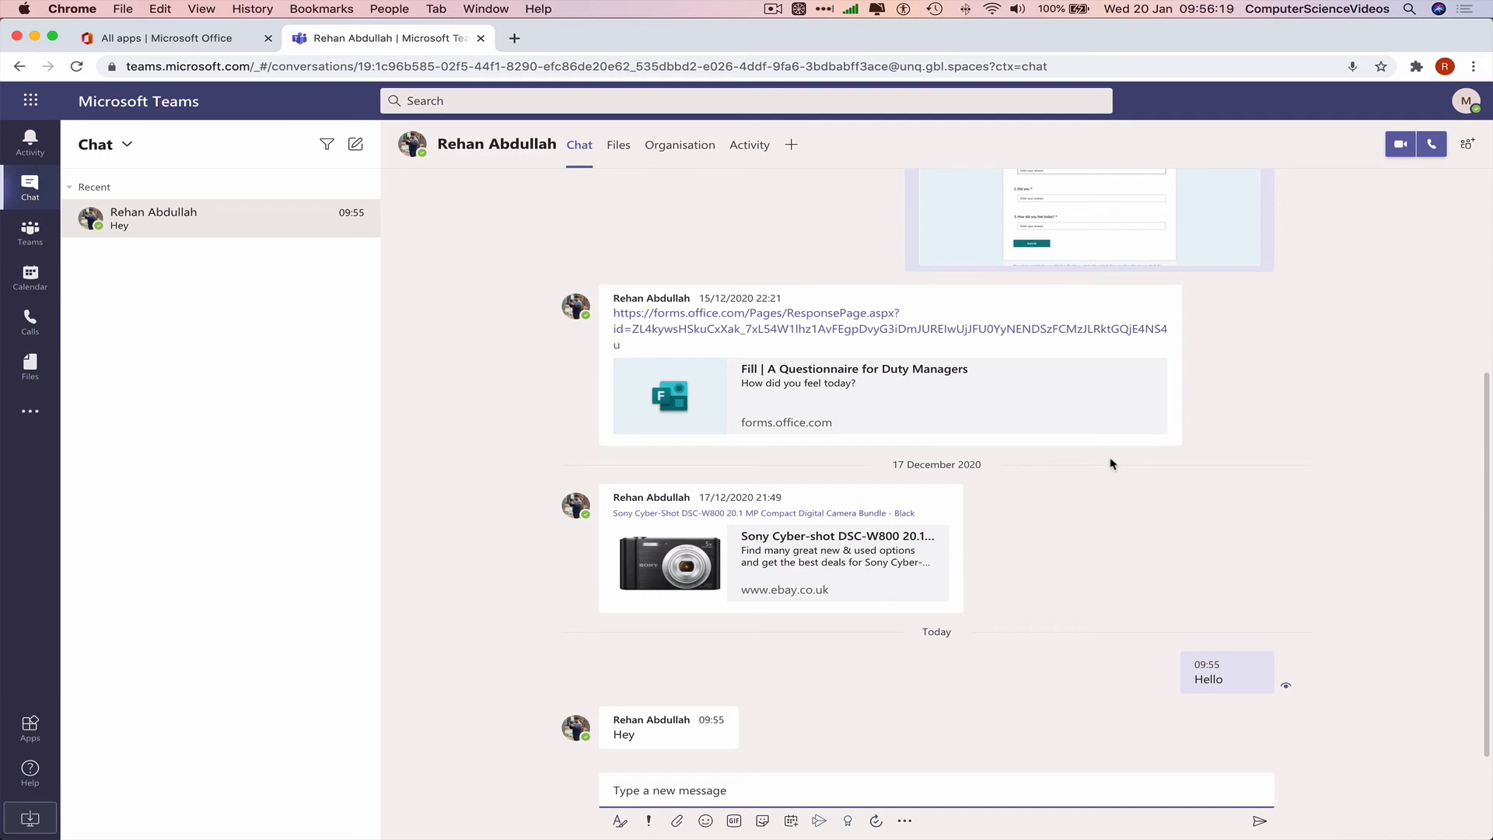
# Look through the Teams and Chat sections and the reply and reaction notifications in the Activity feed
pyautogui.click(31, 234)
pyautogui.click(31, 189)
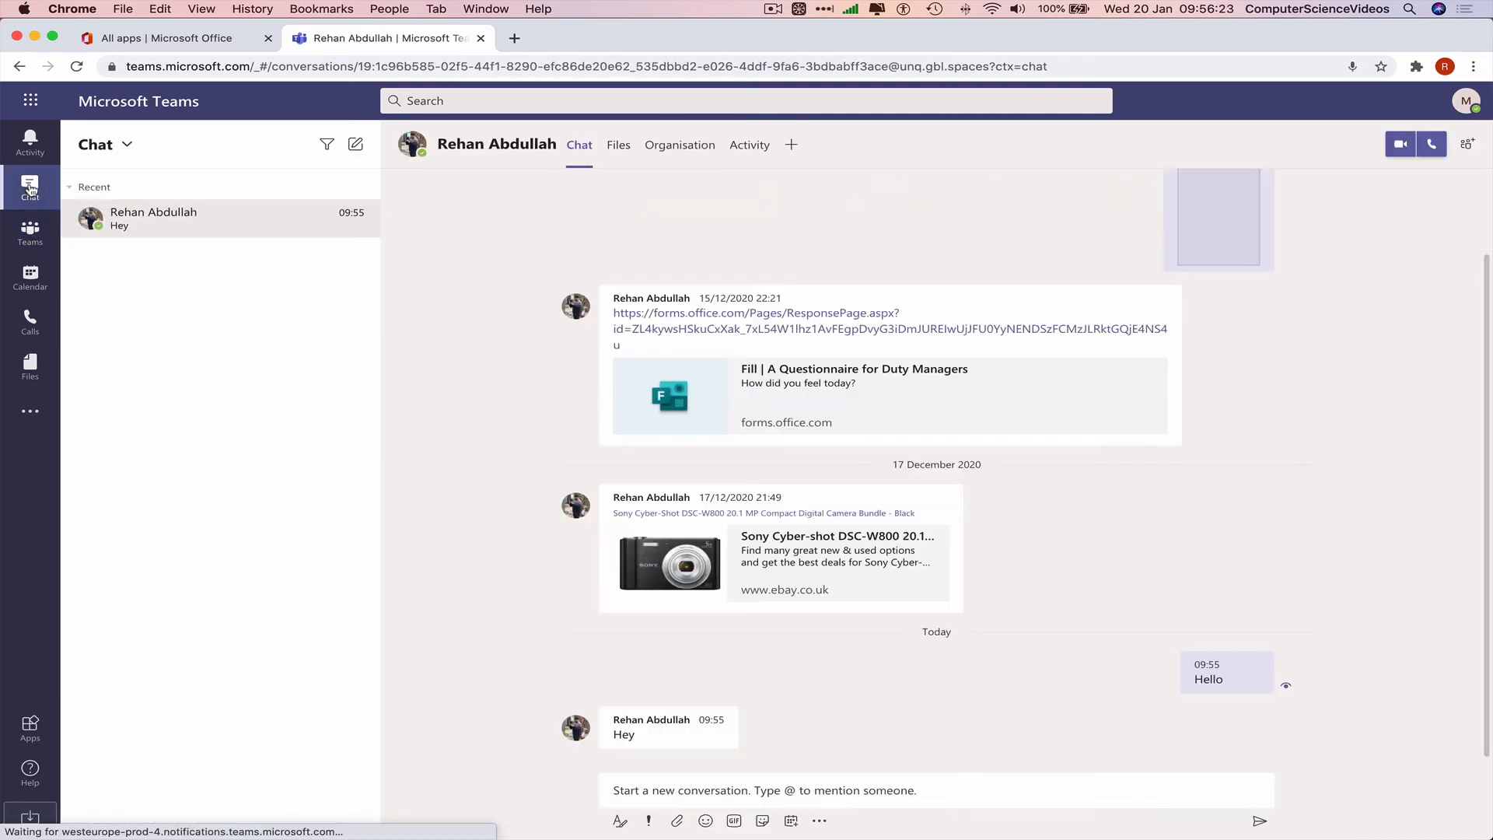
pyautogui.click(31, 143)
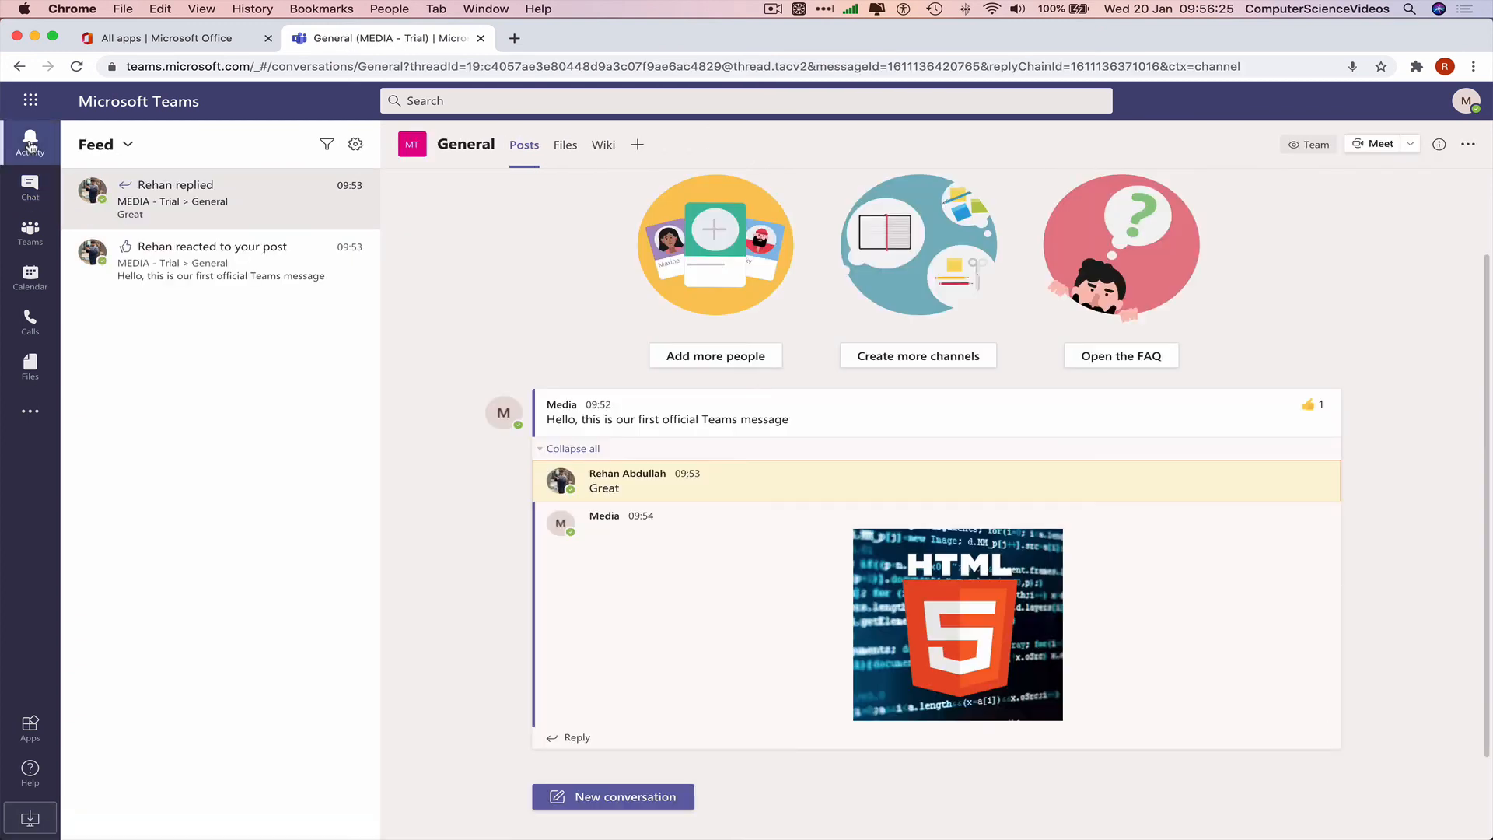
pyautogui.click(254, 264)
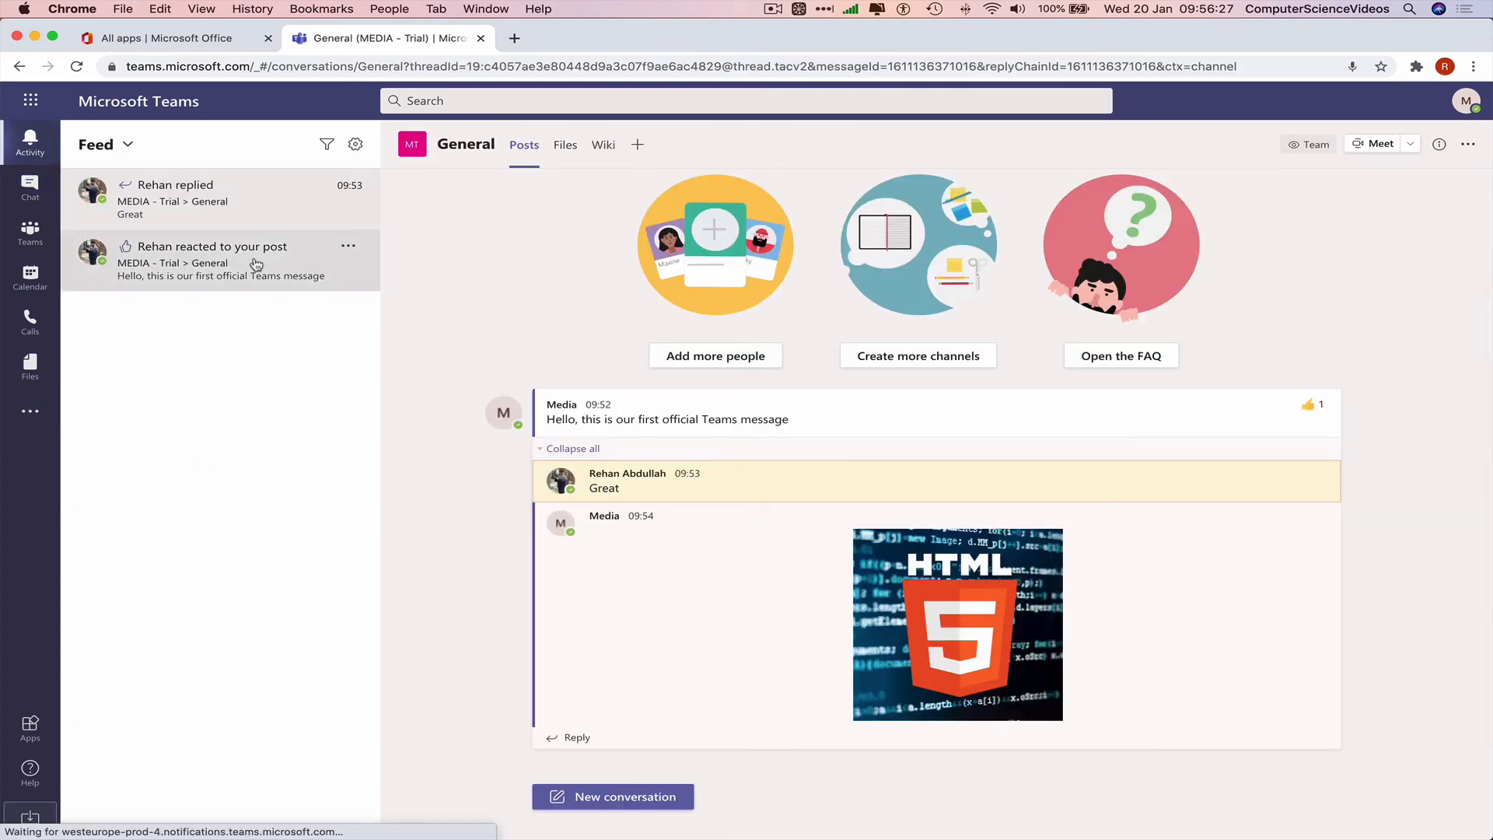
pyautogui.click(245, 203)
pyautogui.click(231, 257)
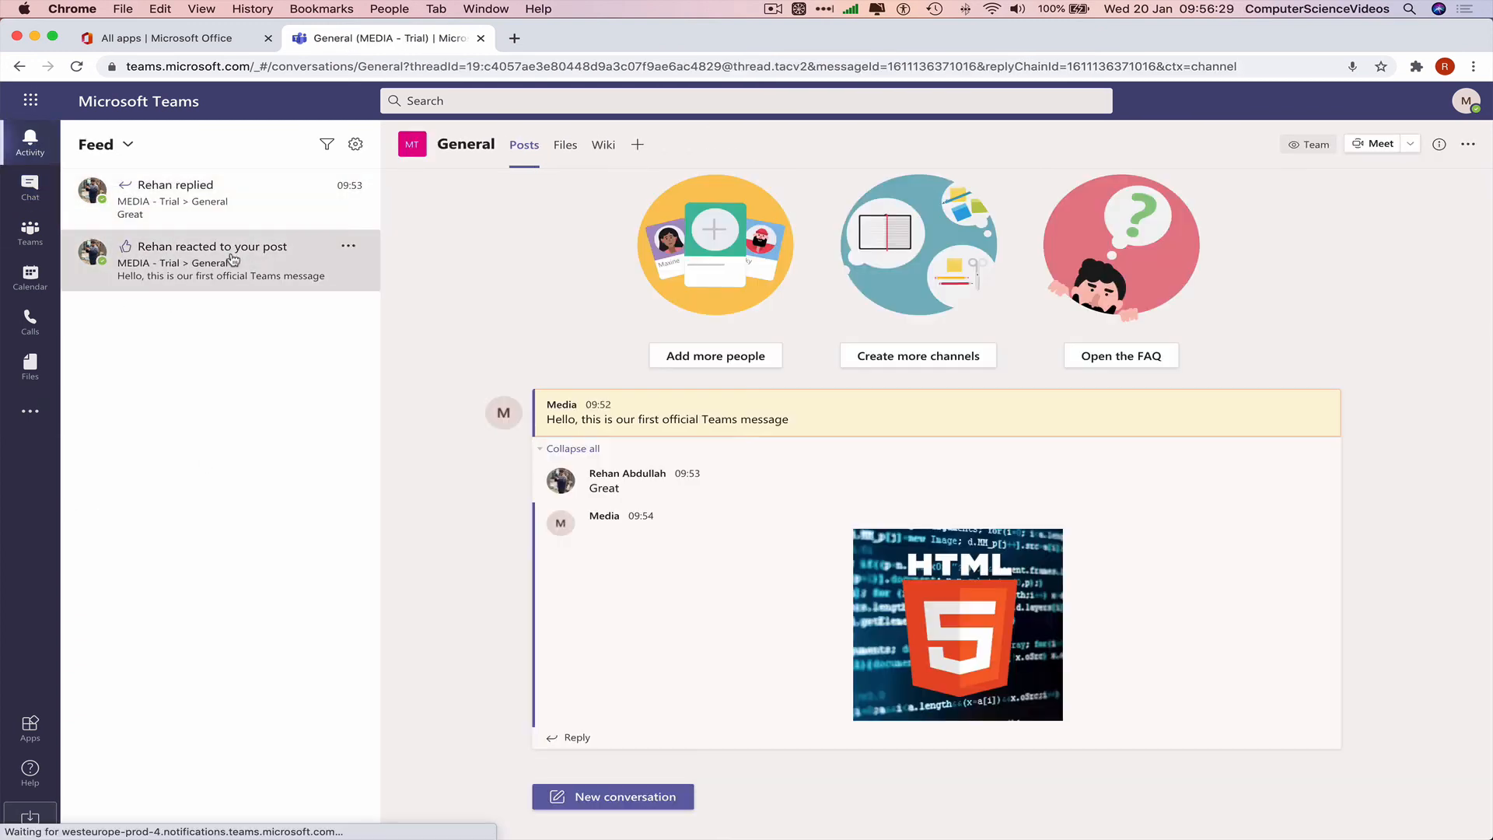
pyautogui.click(233, 191)
# Set up a calendar meeting titled "A New meeting" with the contact as attendee on 21 Jan 2021, 10:00 to 10:30
pyautogui.click(30, 277)
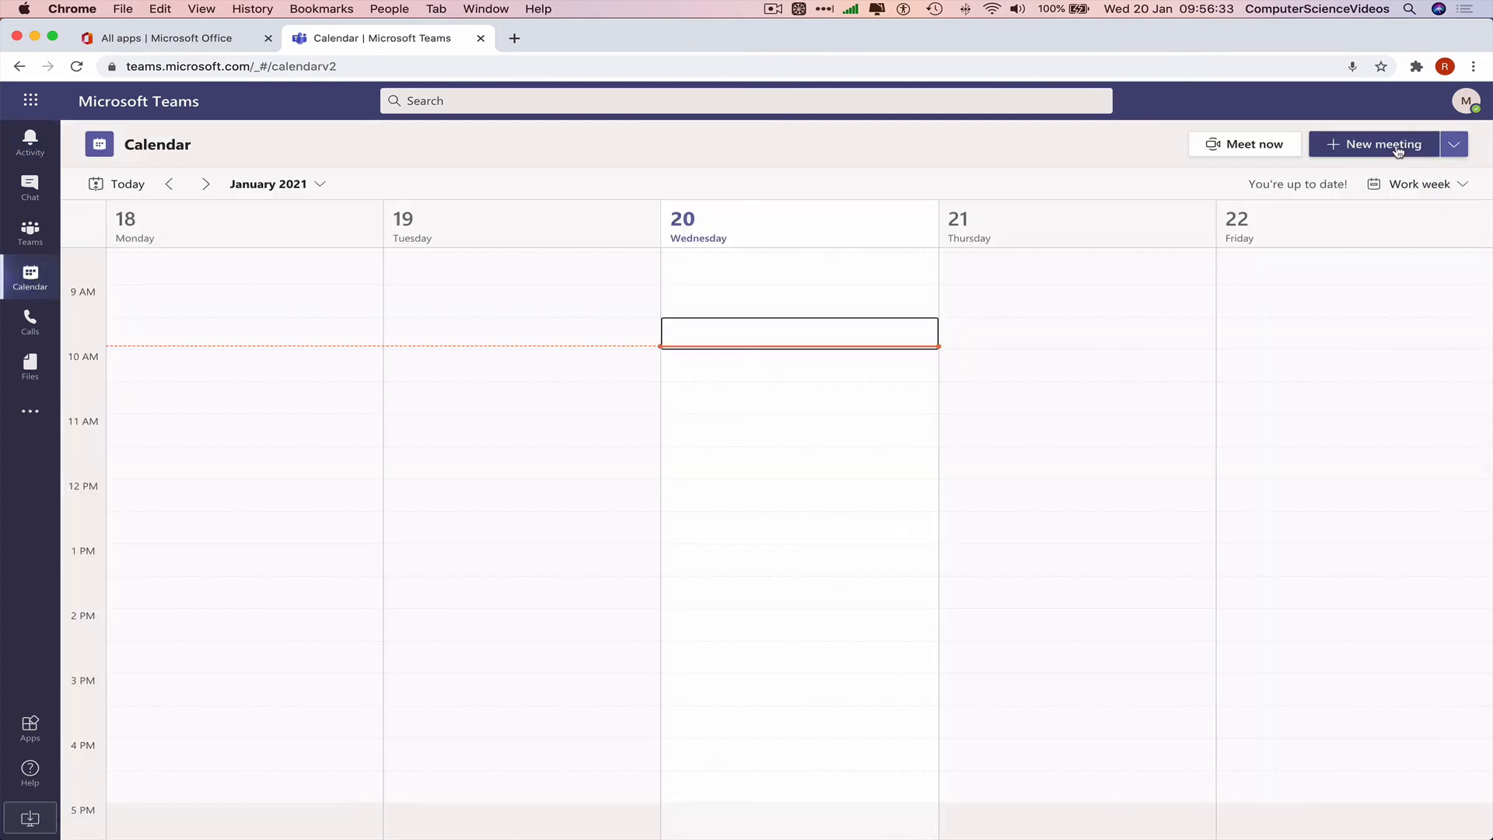
pyautogui.click(1060, 335)
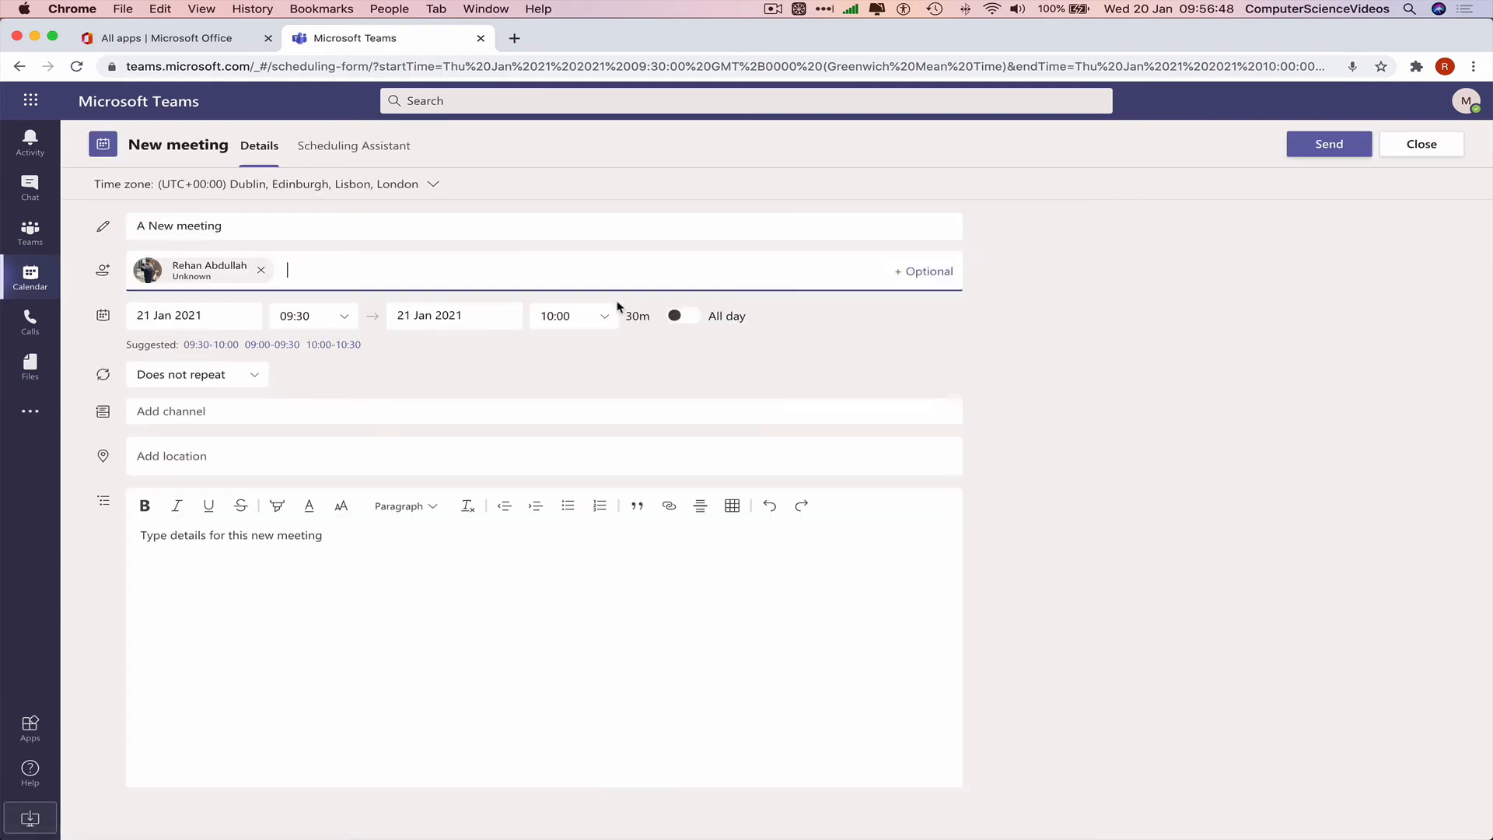
pyautogui.click(325, 346)
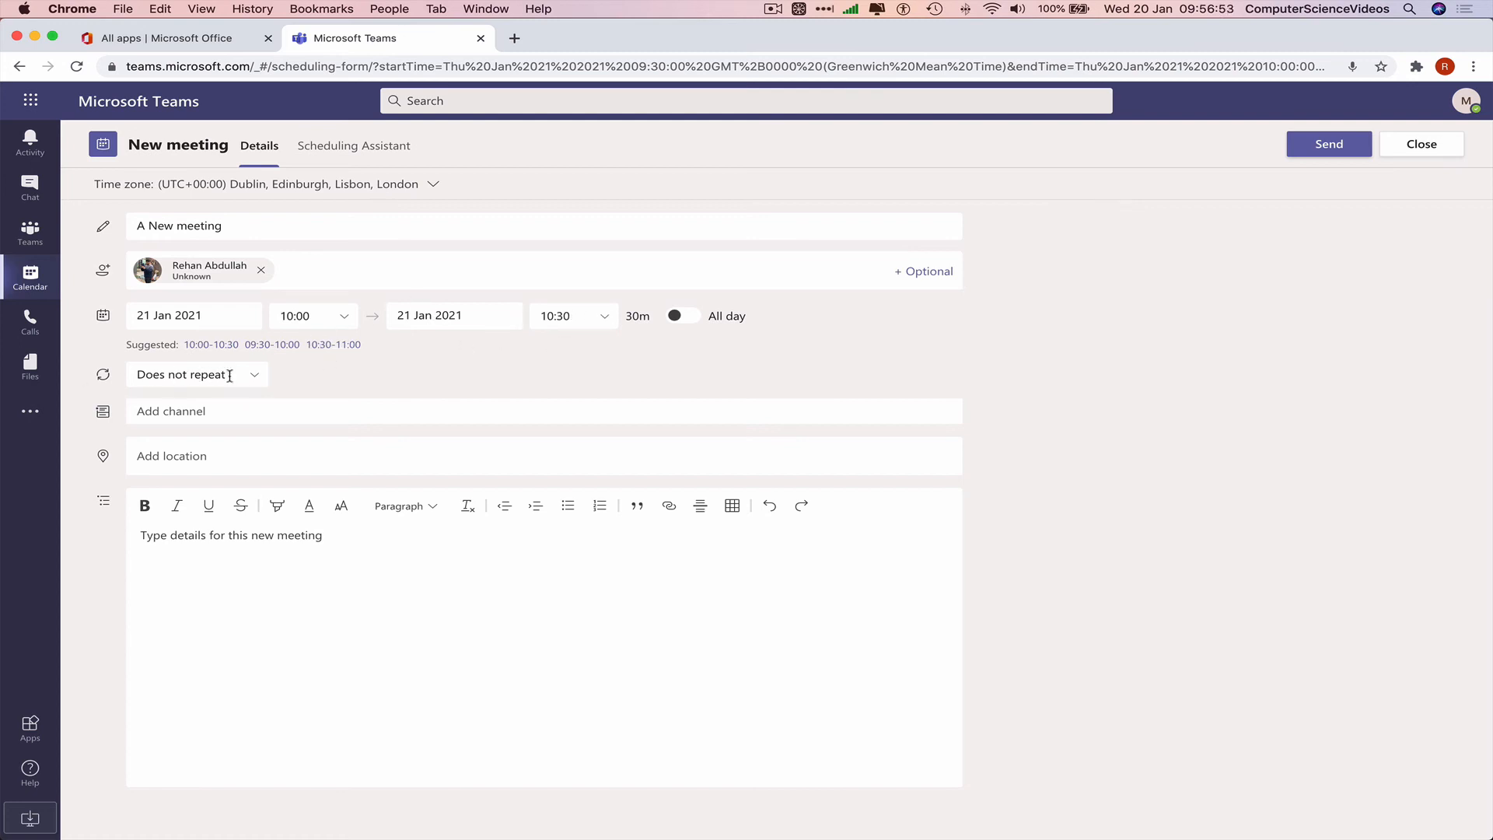
# Assign the meeting to the MEDIA - Trial General channel, add the details "This is a trial meeting" and send the invitation
pyautogui.click(211, 412)
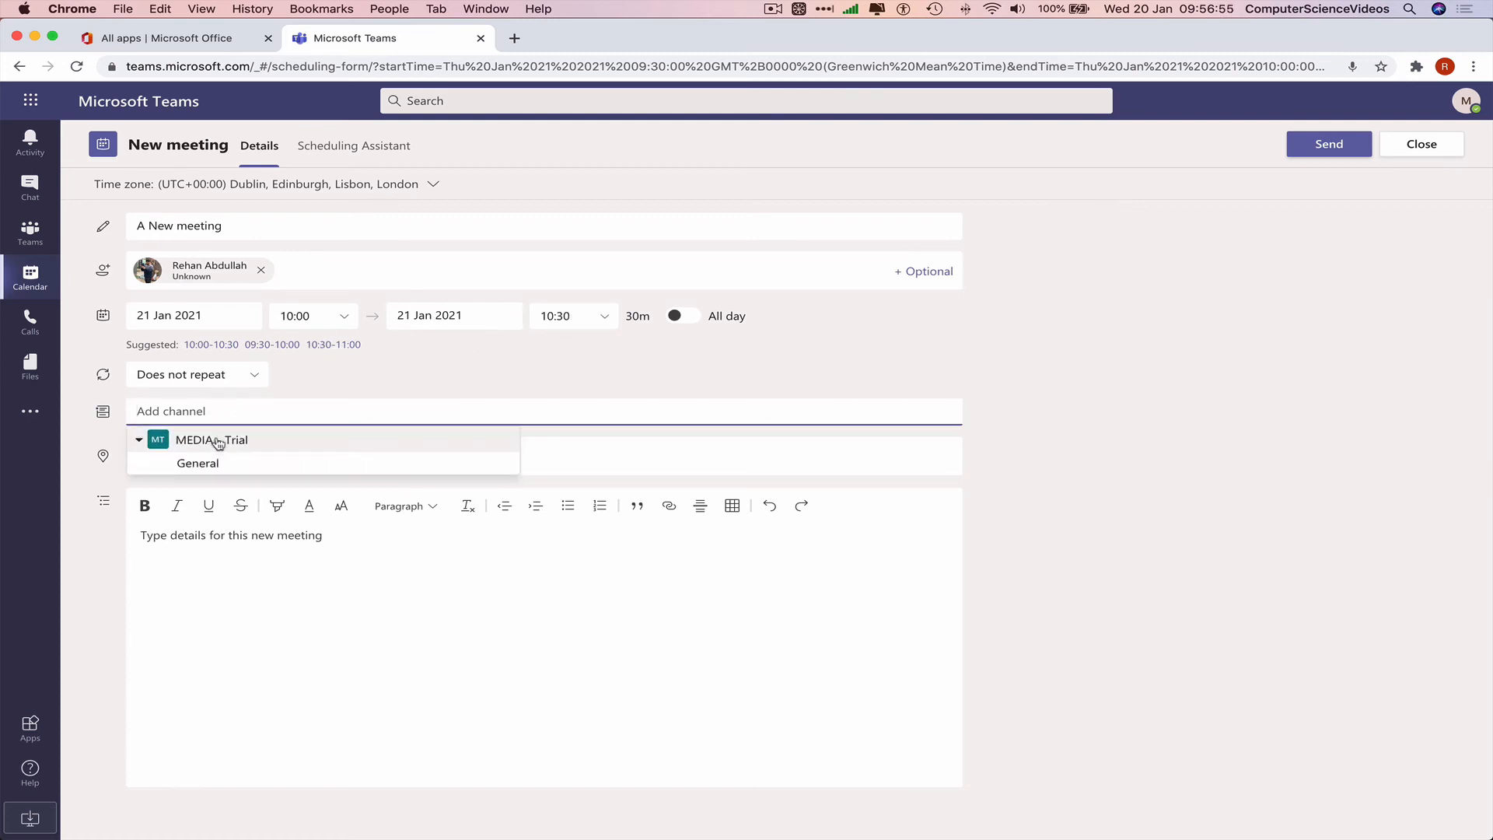
pyautogui.click(284, 465)
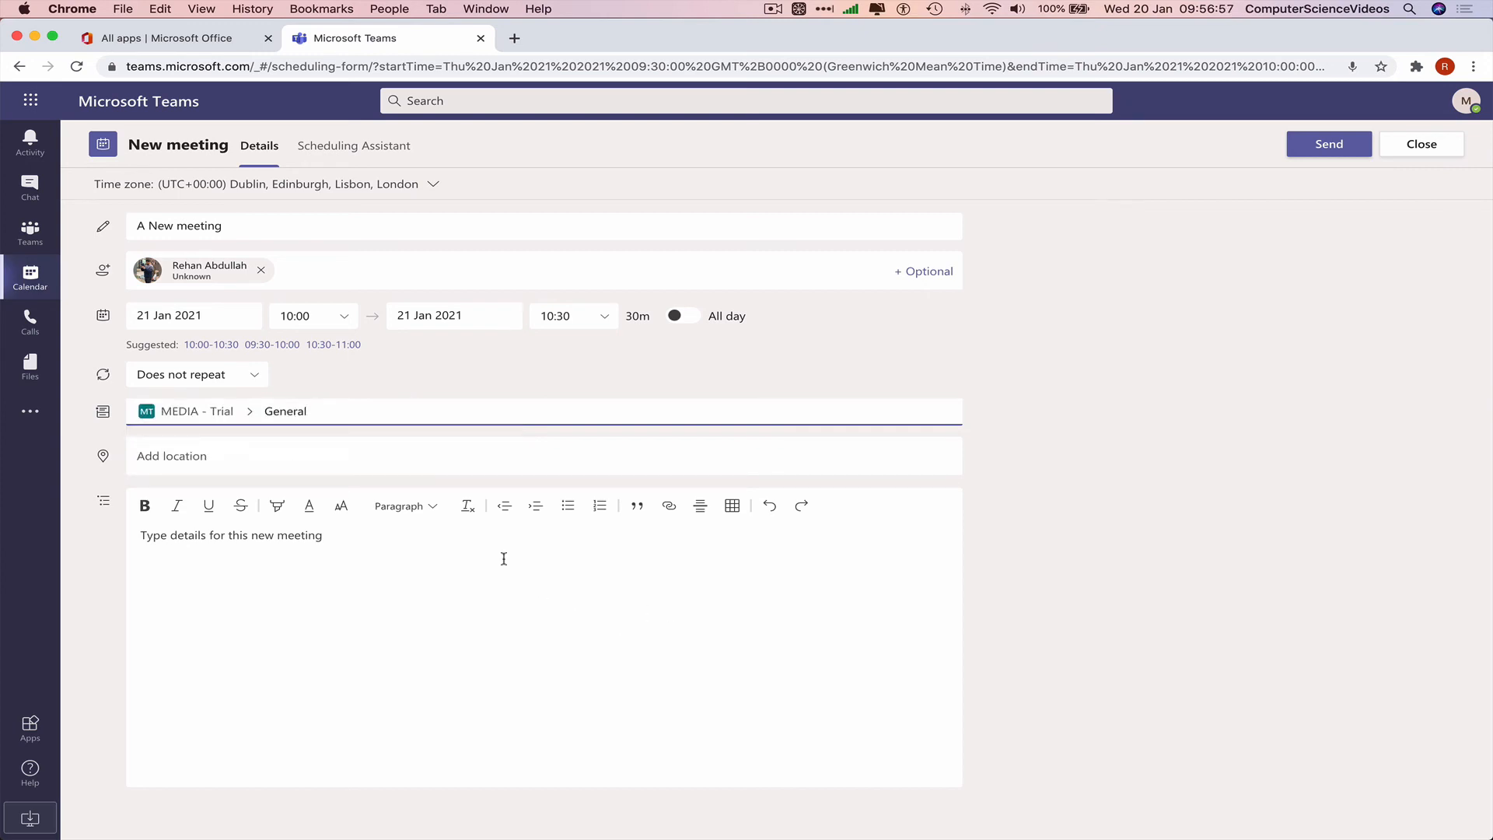
pyautogui.click(360, 550)
pyautogui.write('This is a trial meeting')
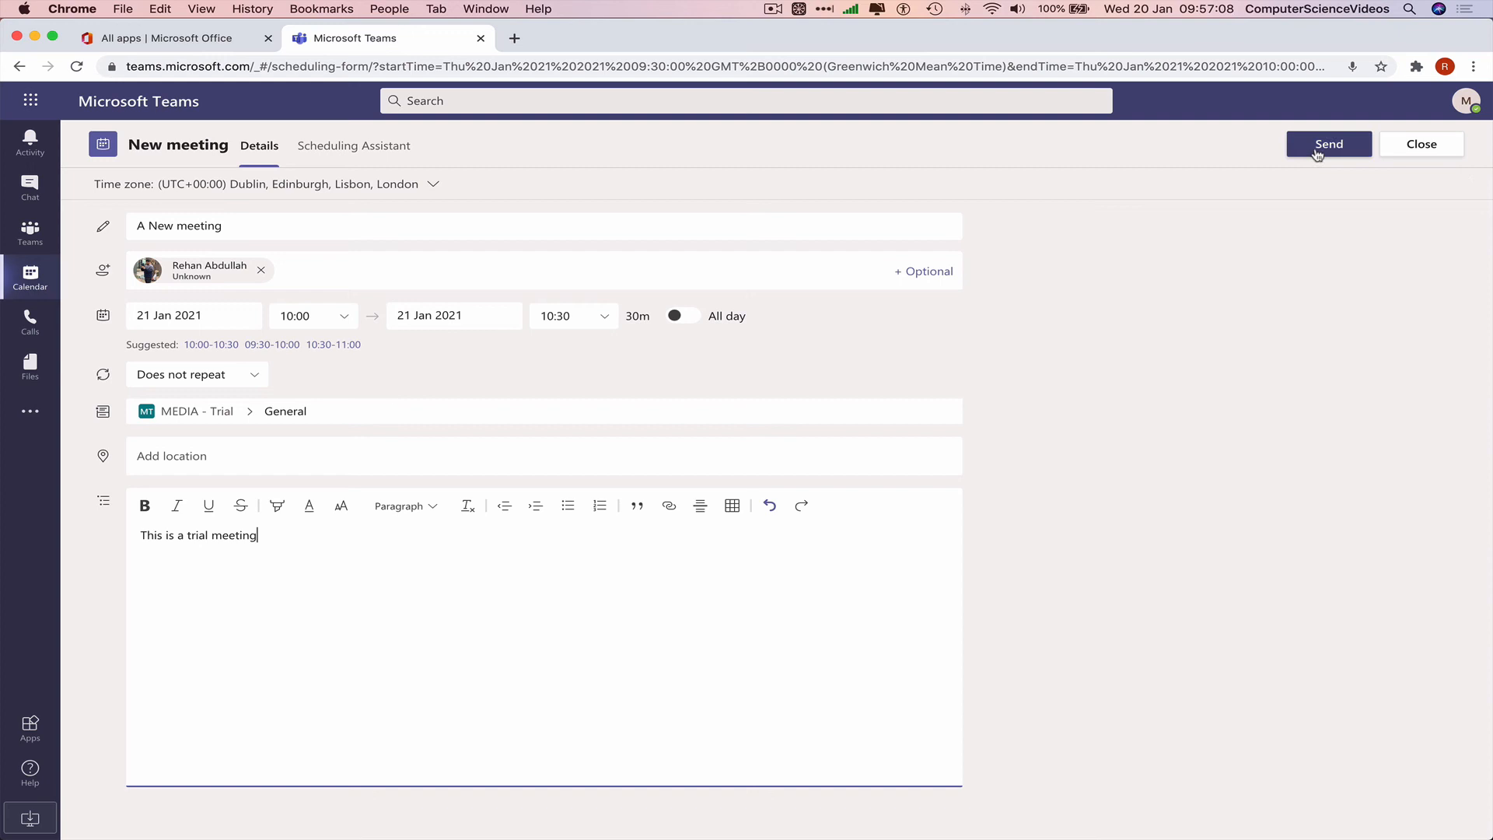
pyautogui.click(1317, 151)
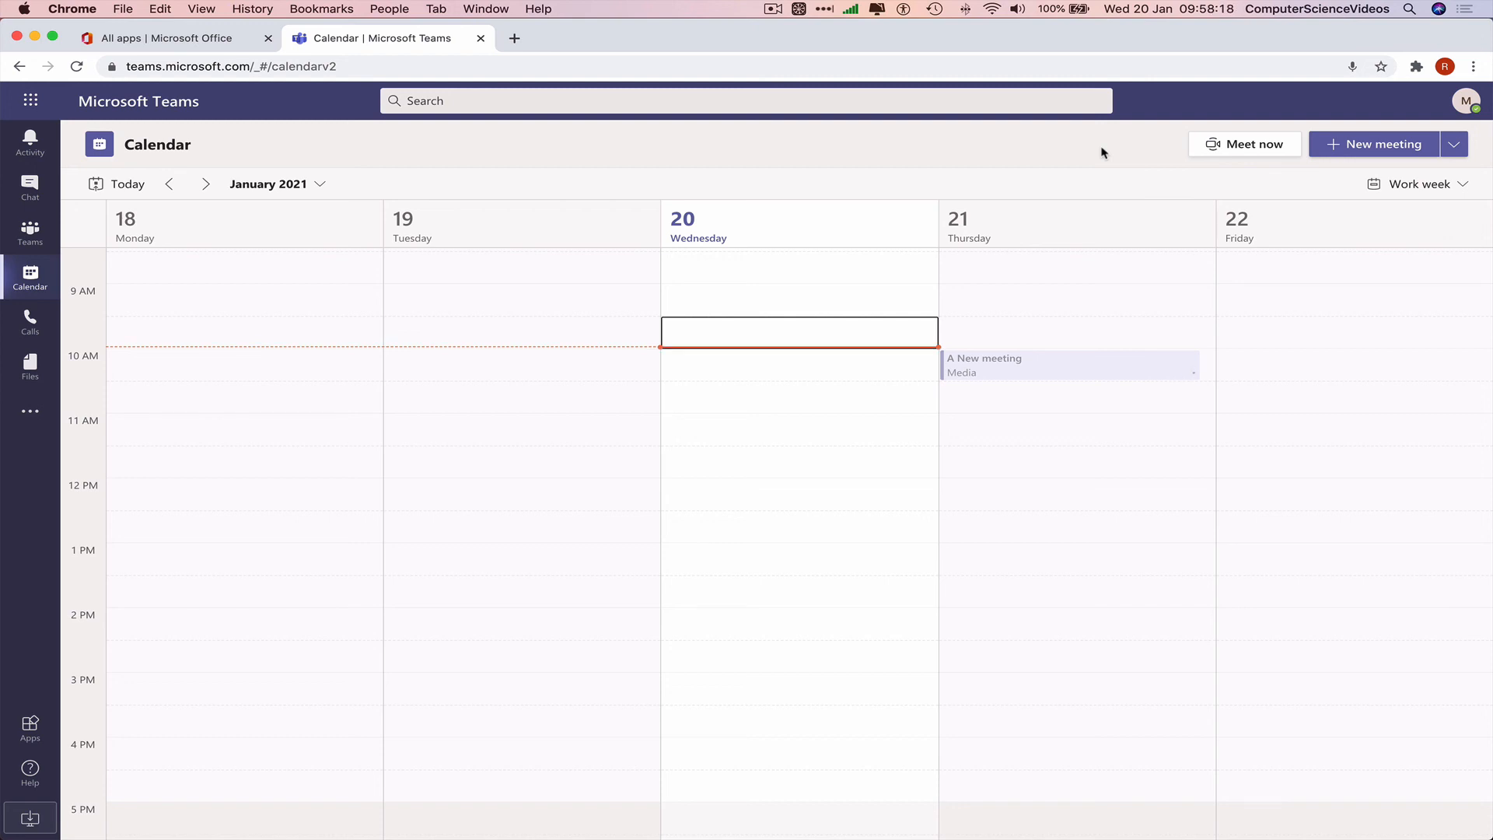
# Check the Teams section and open the summary of "A New meeting" on Thursday 21 January in the calendar
pyautogui.click(30, 232)
pyautogui.click(31, 273)
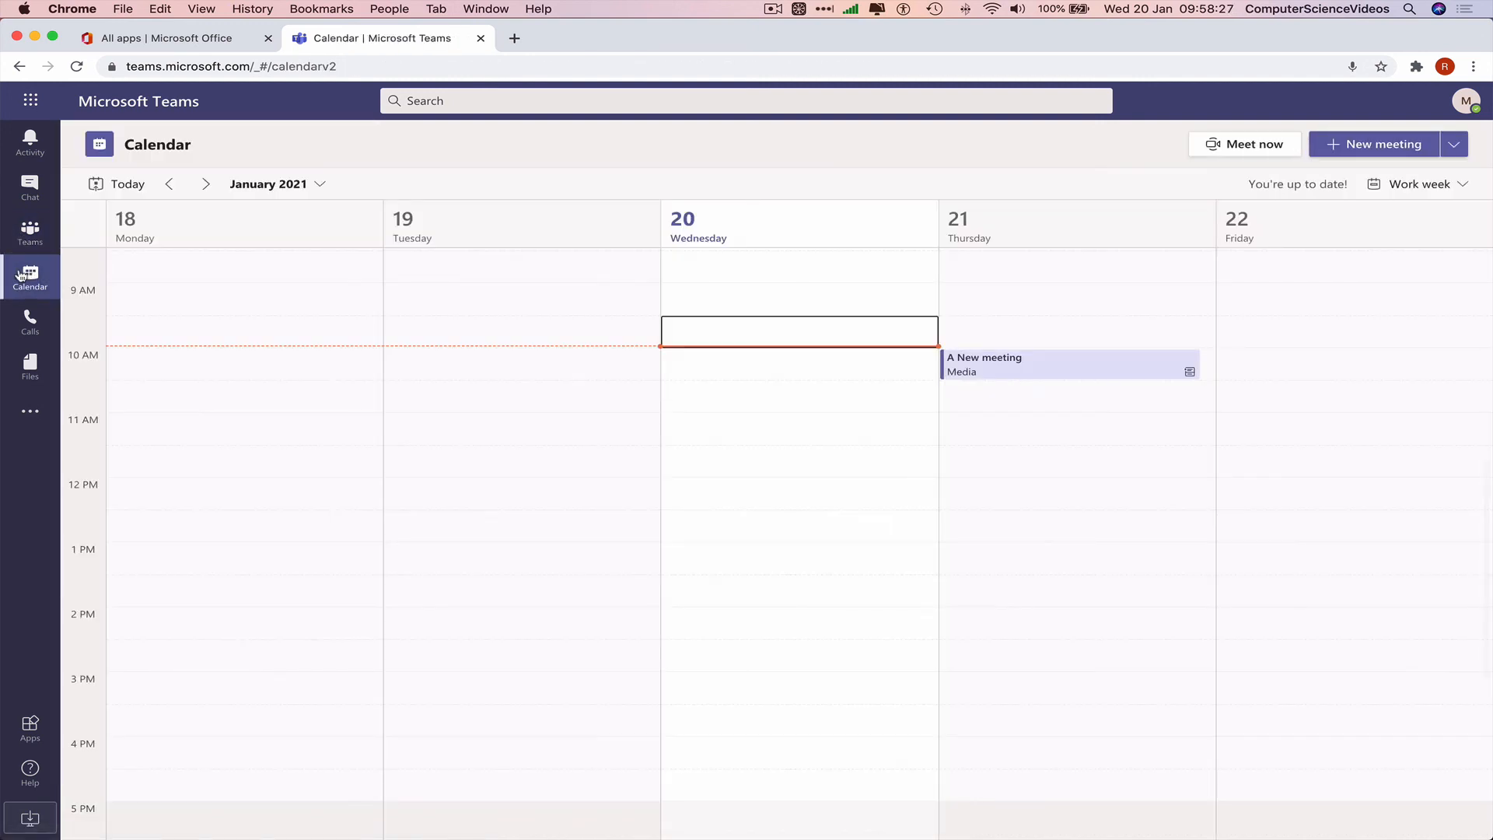
pyautogui.click(1111, 366)
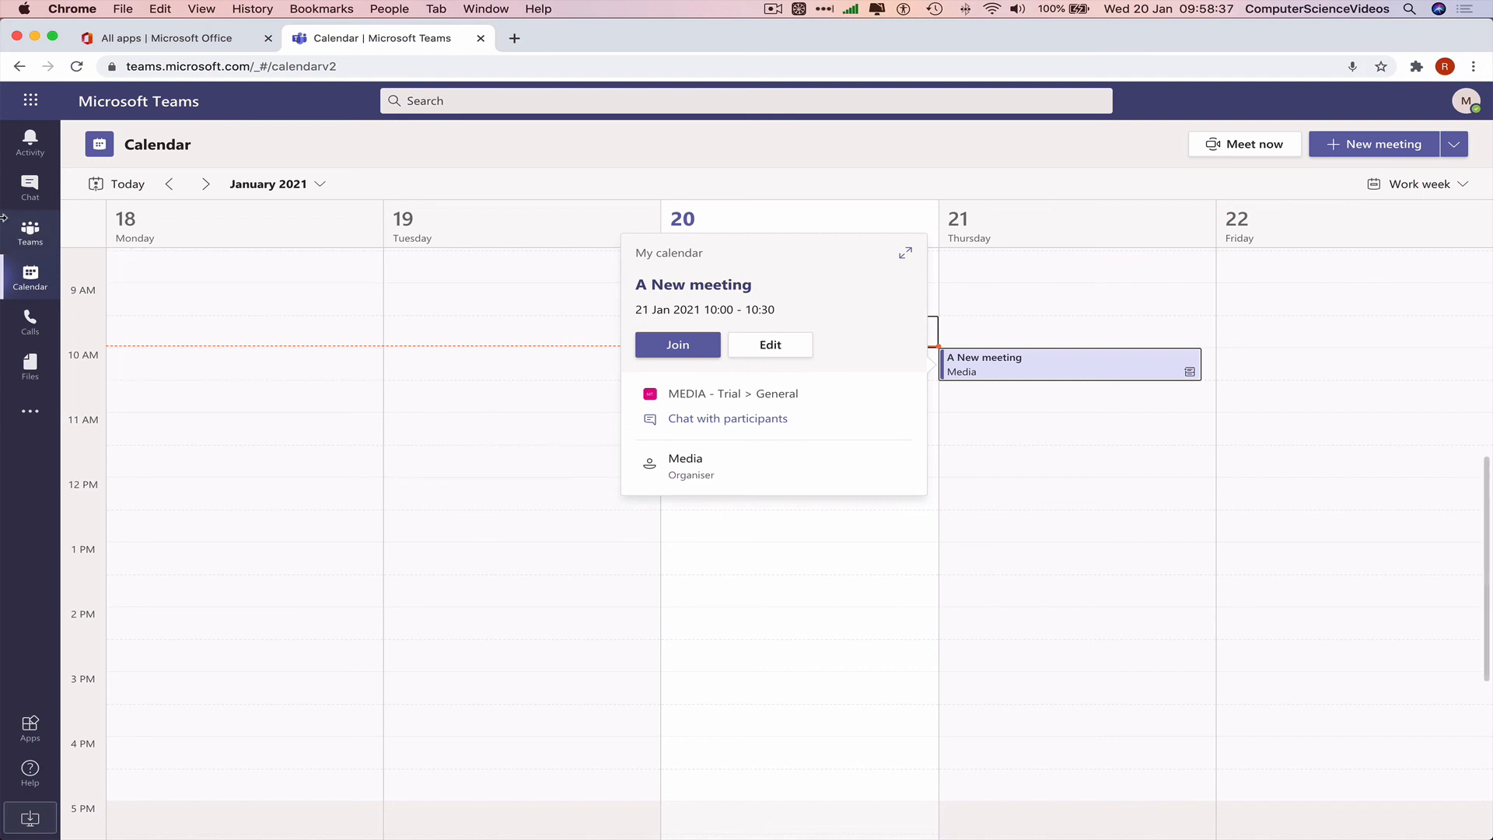
# Look through the Chat, Files and additional apps sections and the posts in the MEDIA - Trial General channel
pyautogui.click(26, 189)
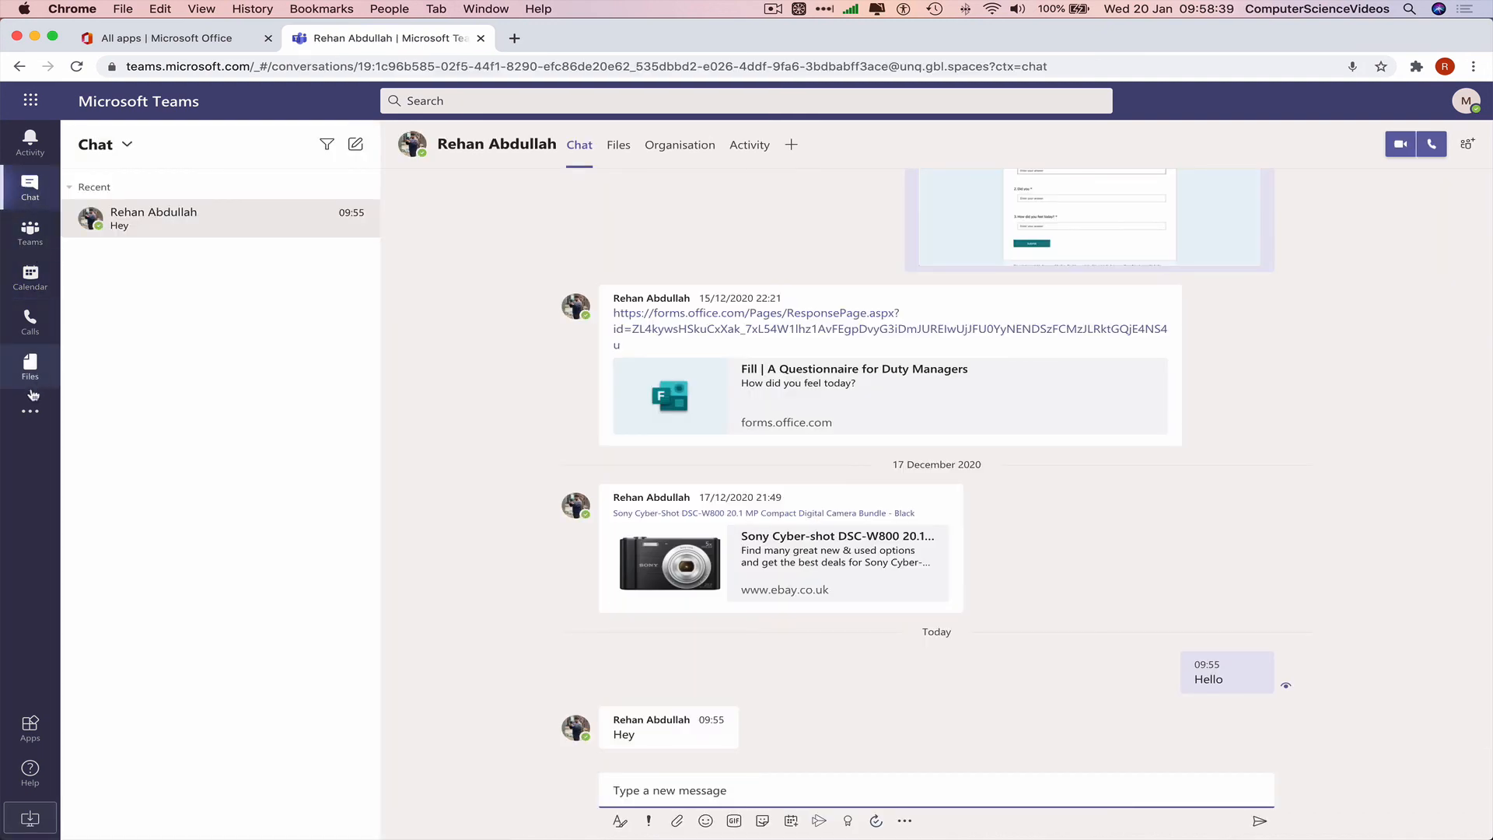
pyautogui.click(30, 386)
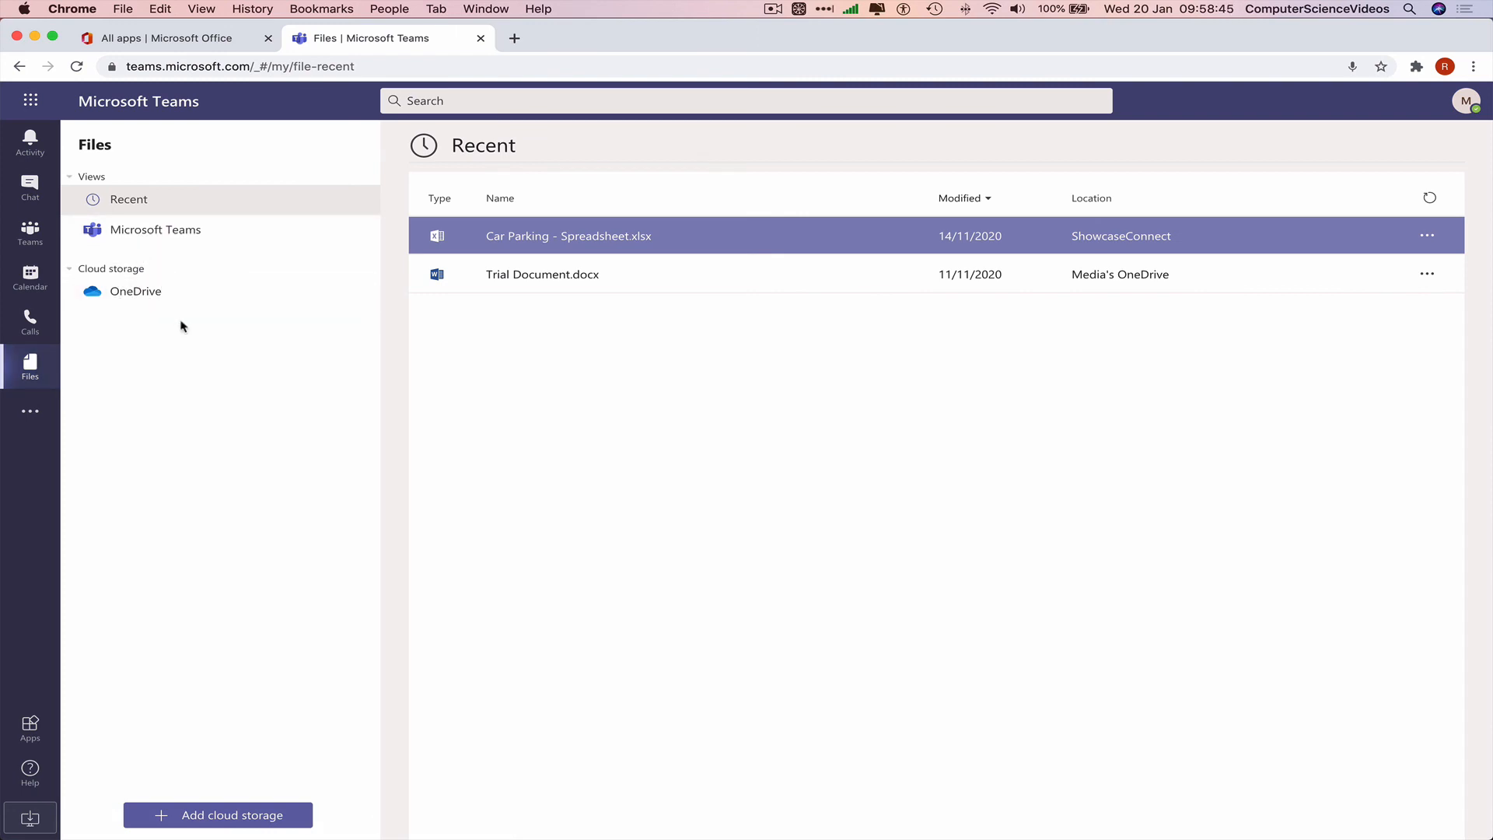
pyautogui.click(28, 417)
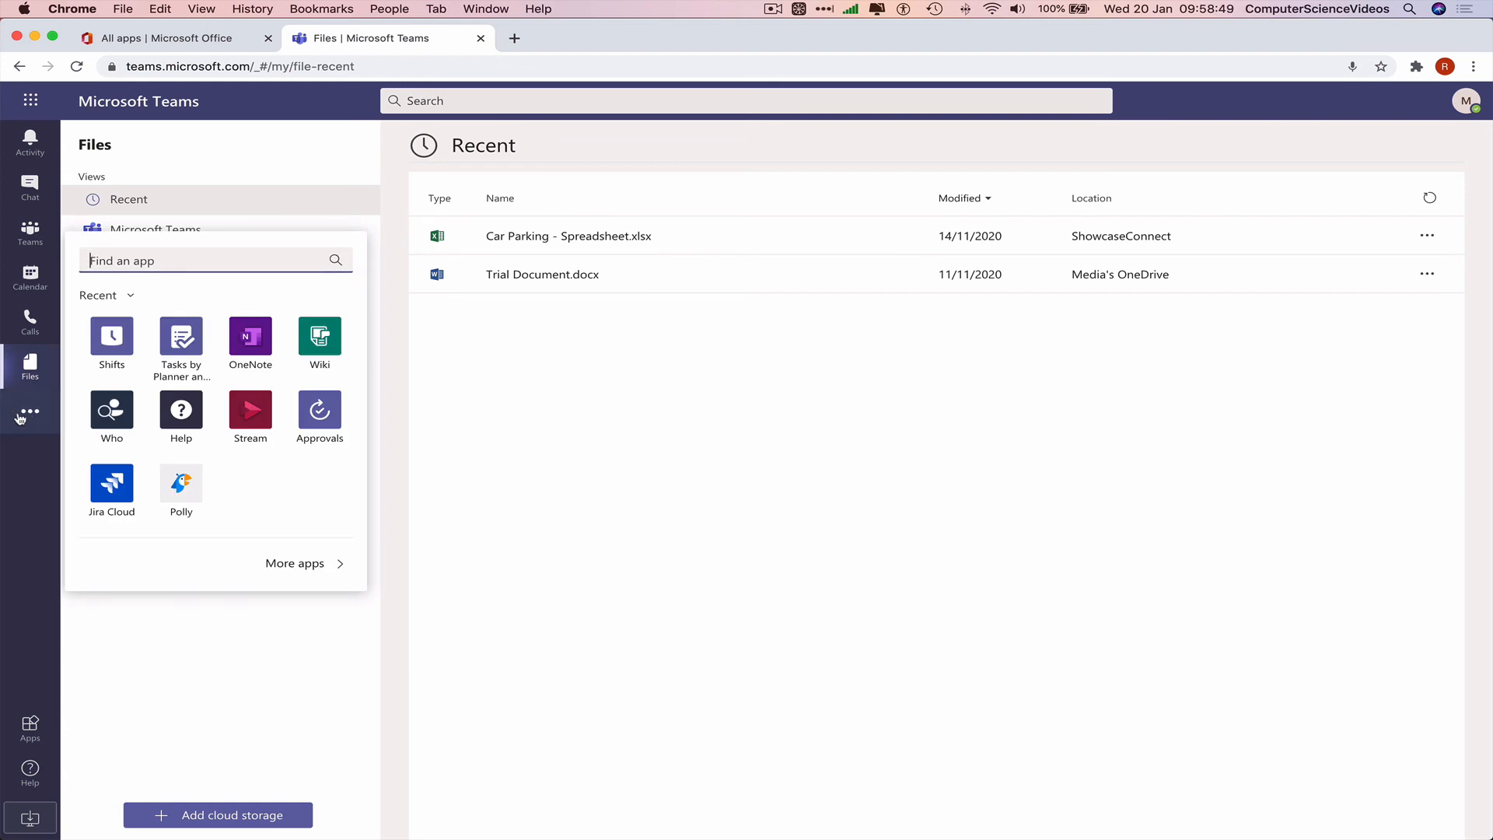
pyautogui.moveTo(113, 338); pyautogui.dragTo(28, 457)
pyautogui.click(38, 519)
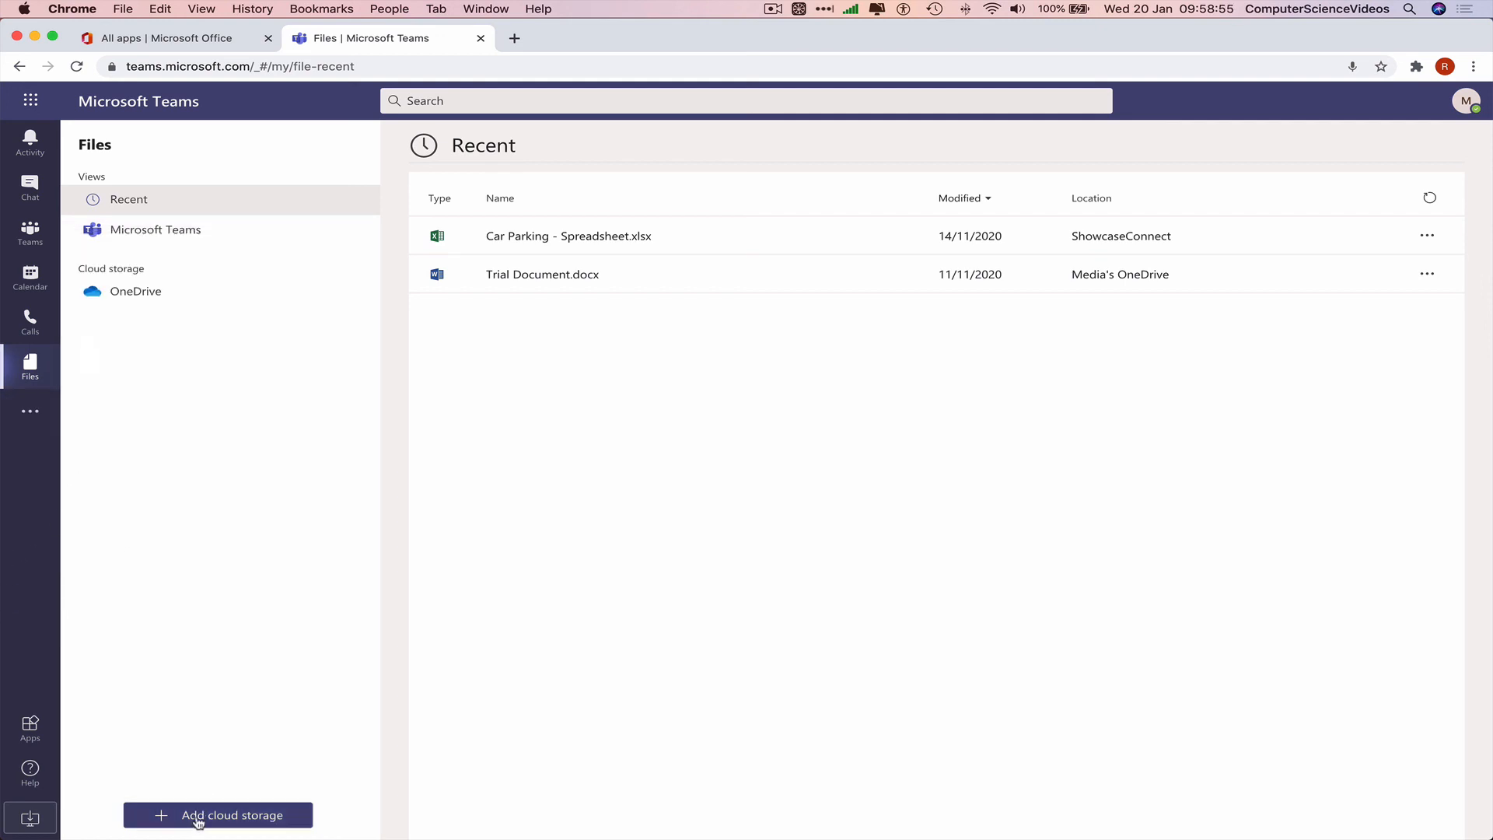
pyautogui.click(14, 215)
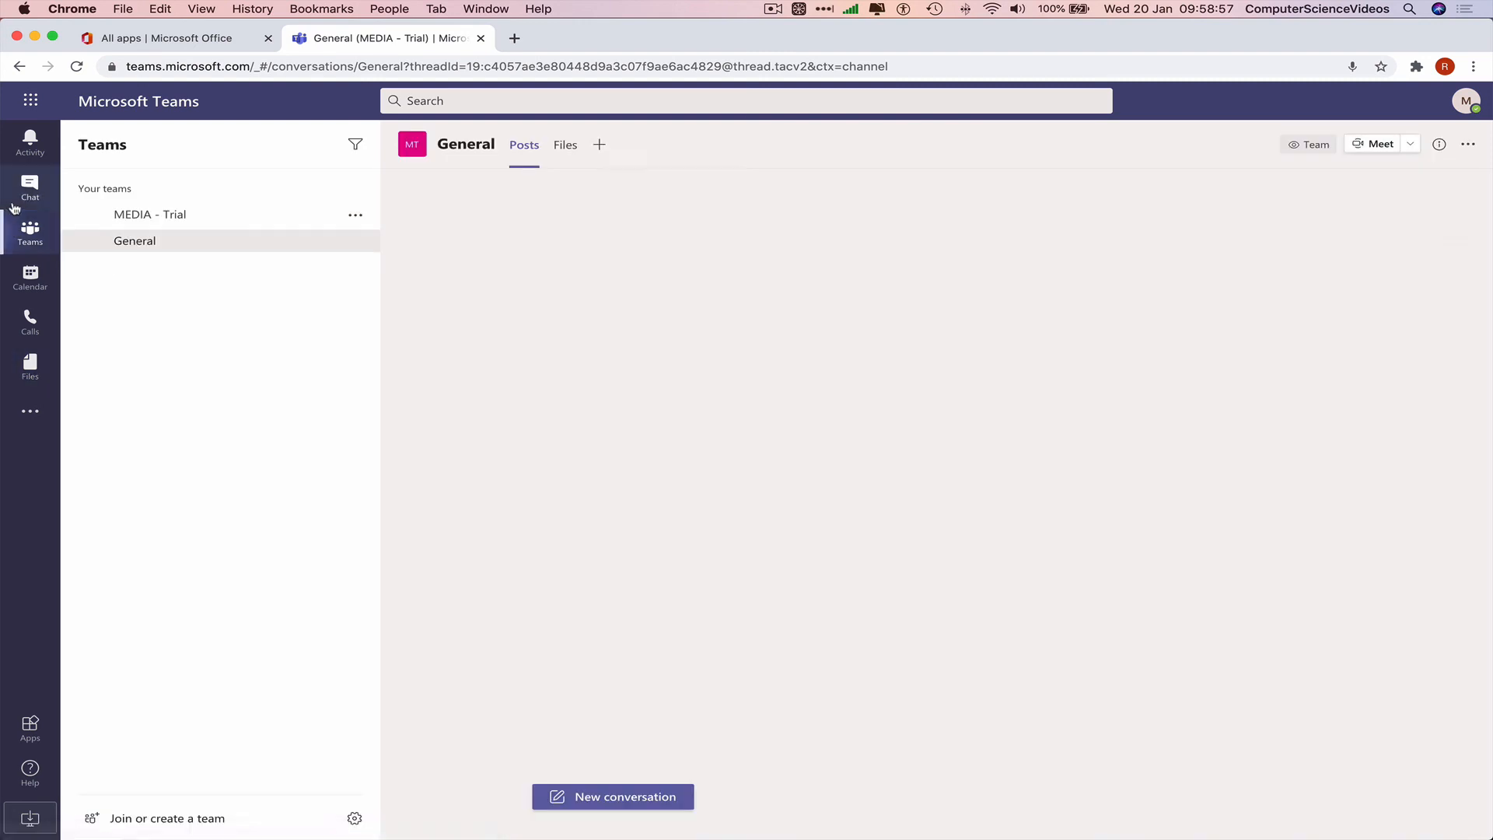
pyautogui.click(20, 204)
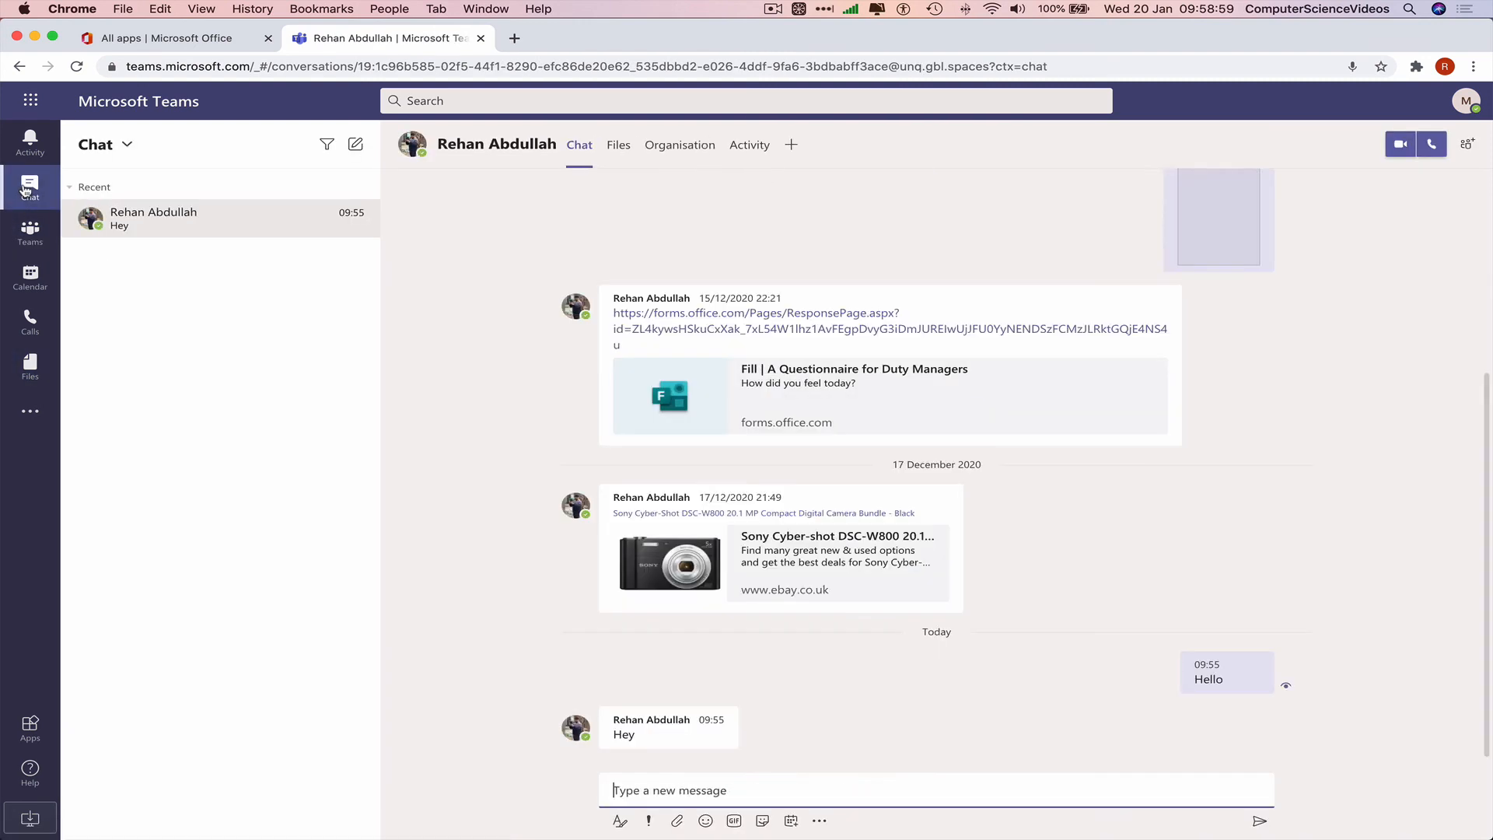
pyautogui.click(30, 229)
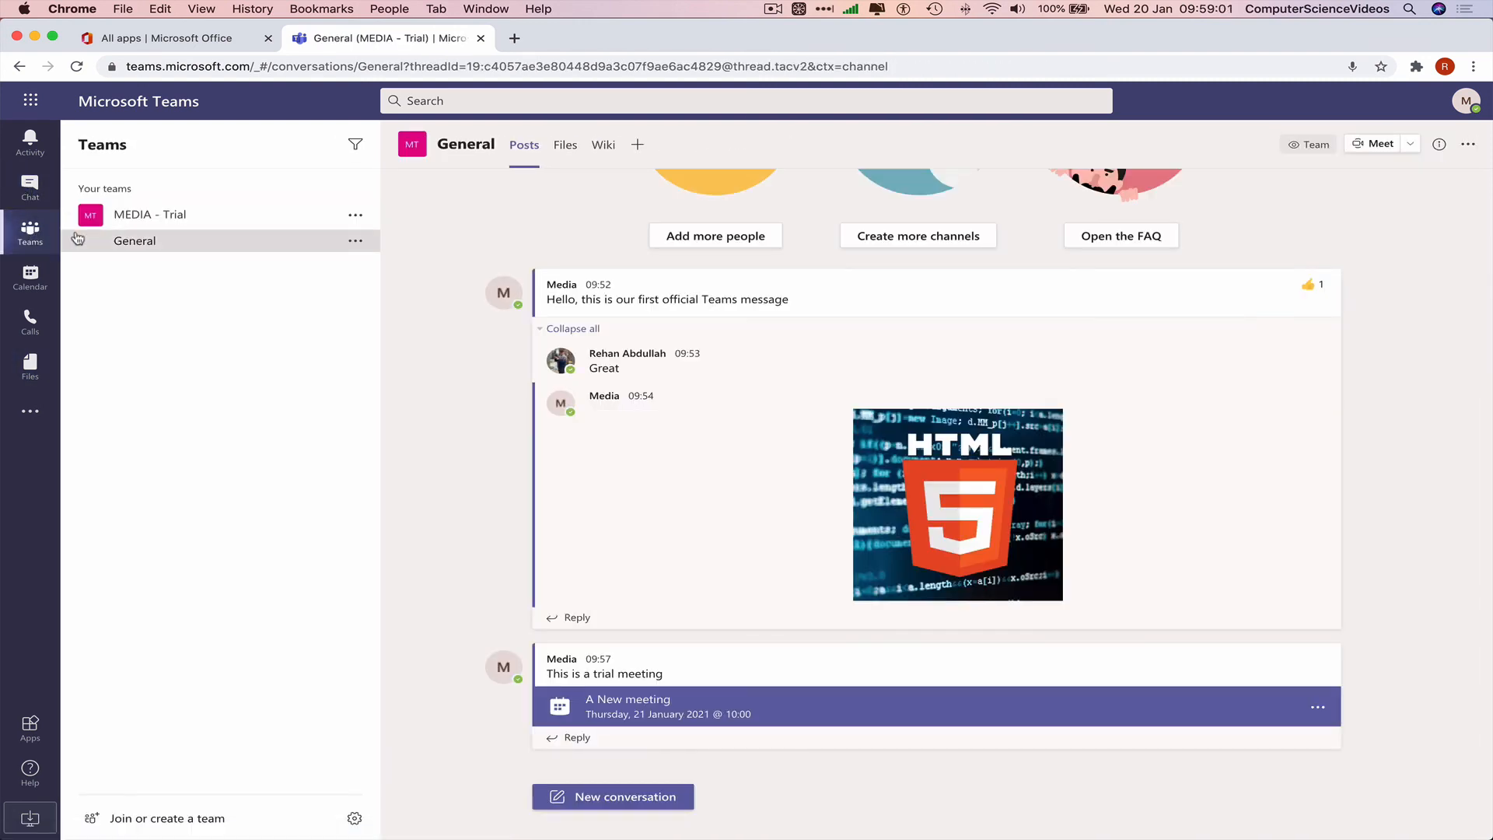
# Close the Teams browser tab and quit Google Chrome
pyautogui.click(481, 39)
pyautogui.click(72, 8)
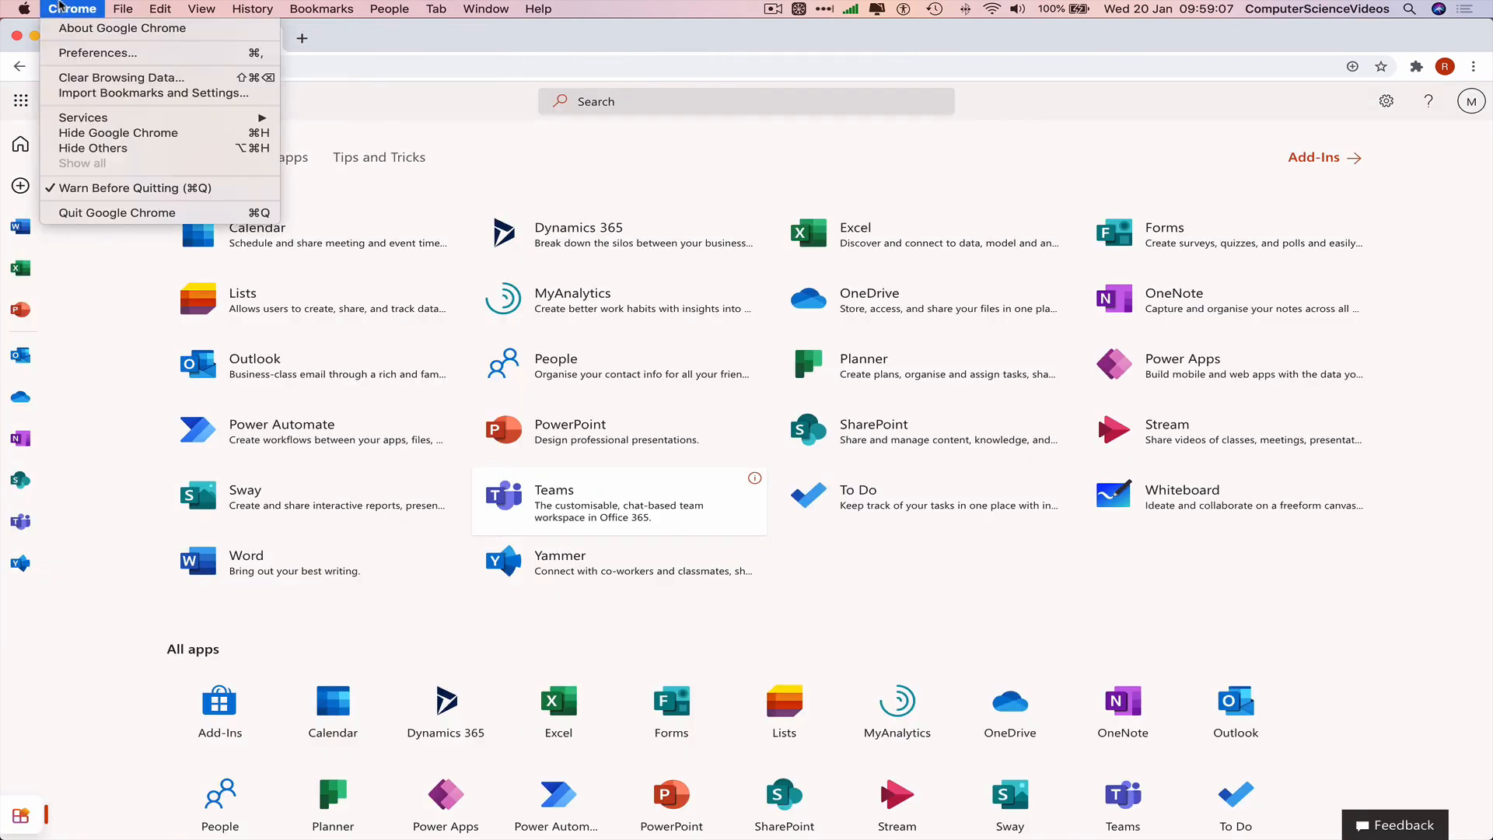
pyautogui.click(105, 215)
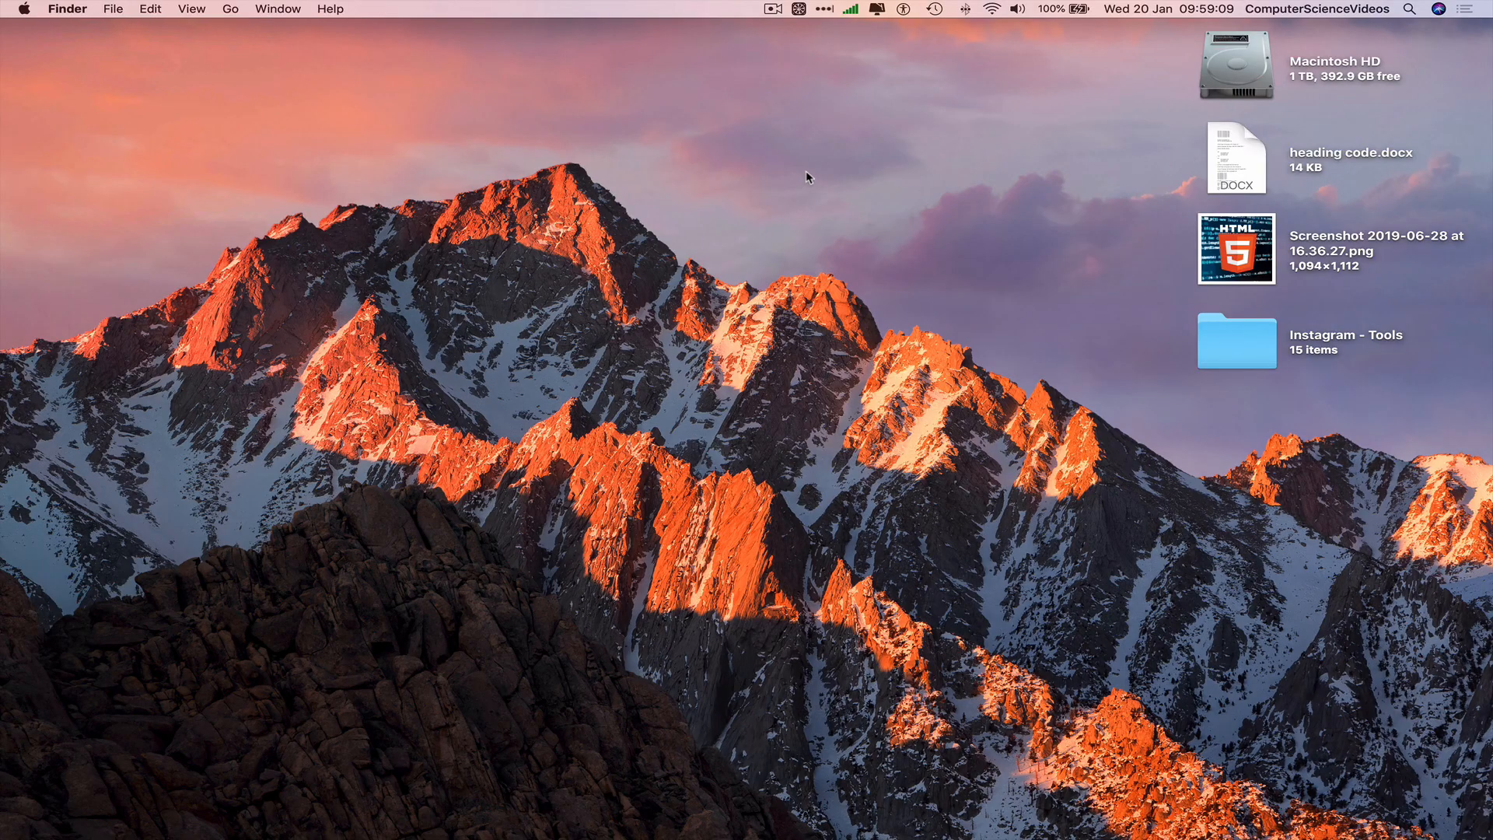